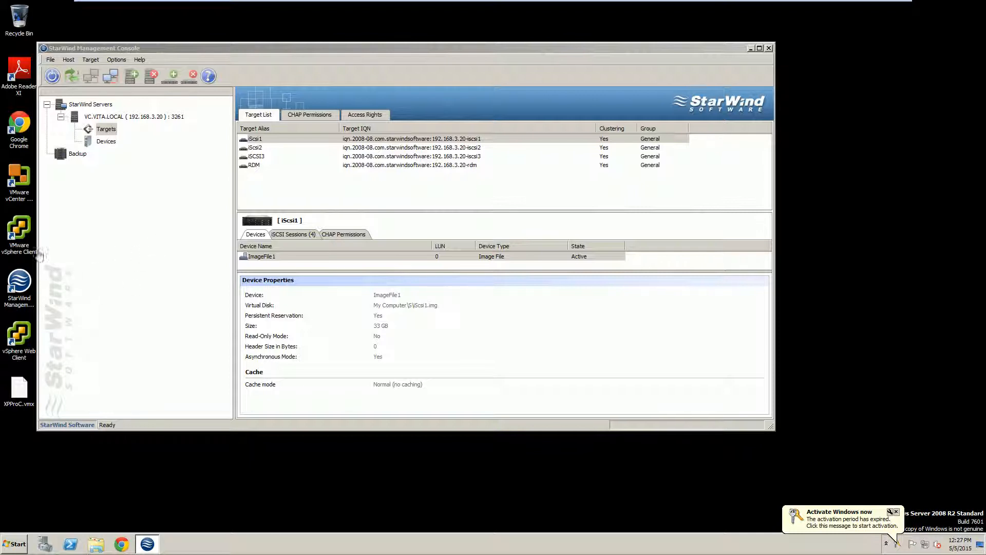
- Launch the vSphere Client and log in to VC.vita.local with Windows session credentials
{"action": "left_click", "coordinate": [20, 240]}
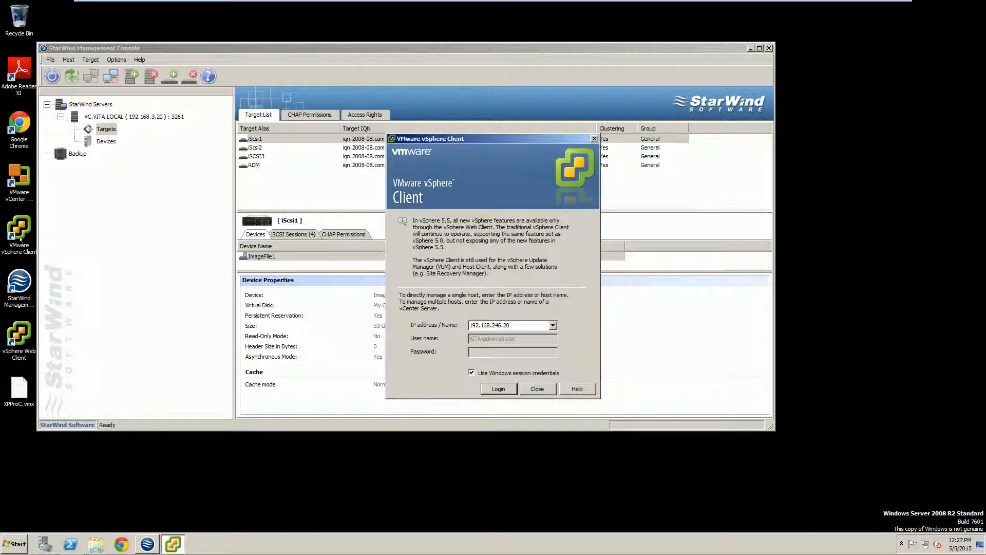
{"action": "left_click", "coordinate": [483, 390]}
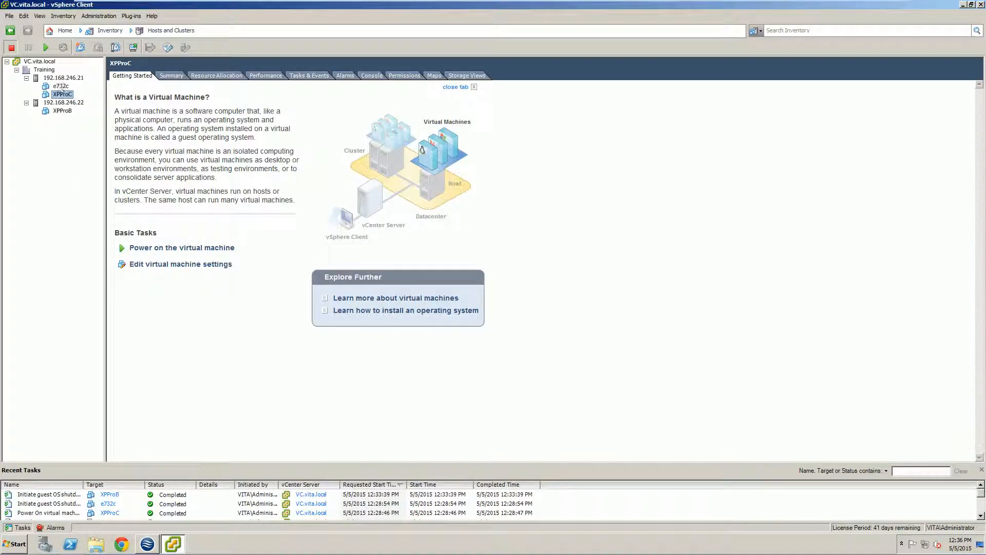
- Turn the XPProC VM into a template via Template > Convert to Template
{"action": "right_click", "coordinate": [62, 92]}
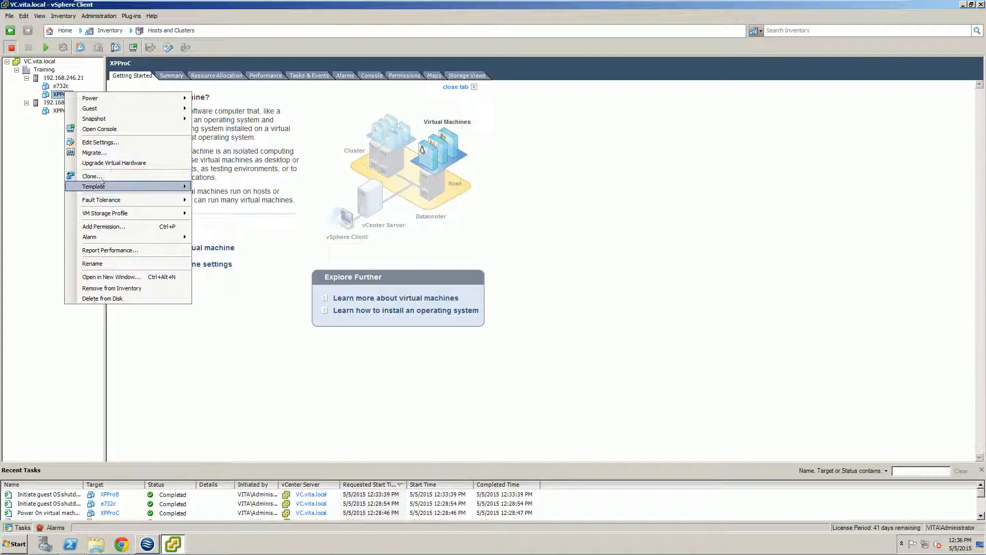
{"action": "mouse_move", "coordinate": [105, 182]}
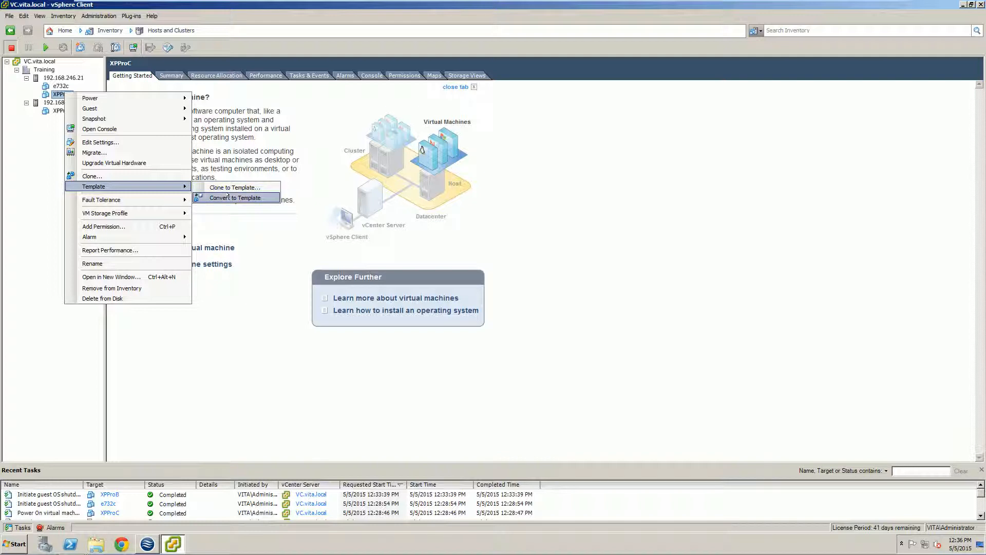
{"action": "left_click", "coordinate": [227, 197]}
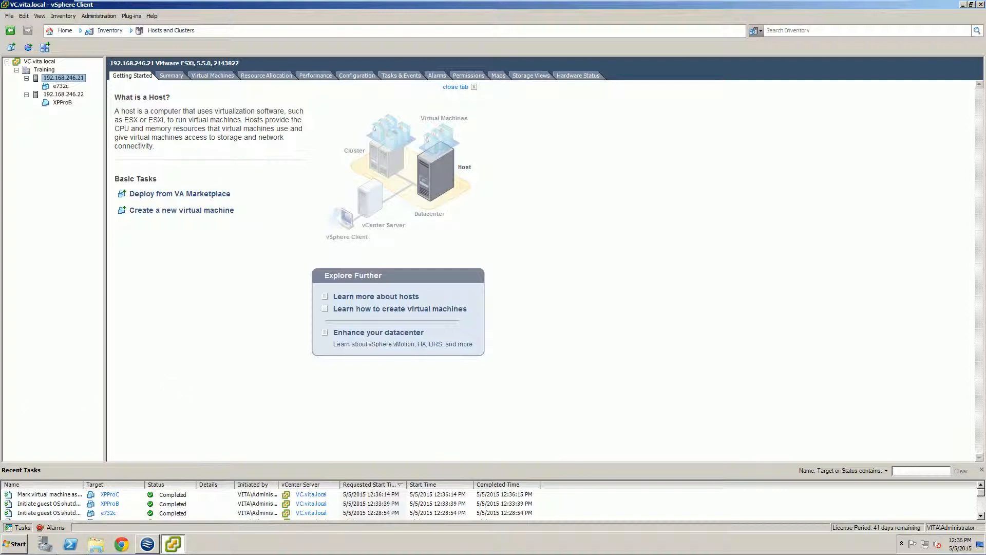
- In VMs and Templates, expand Labs to view the XPProC template, then select Training
{"action": "left_click", "coordinate": [64, 31]}
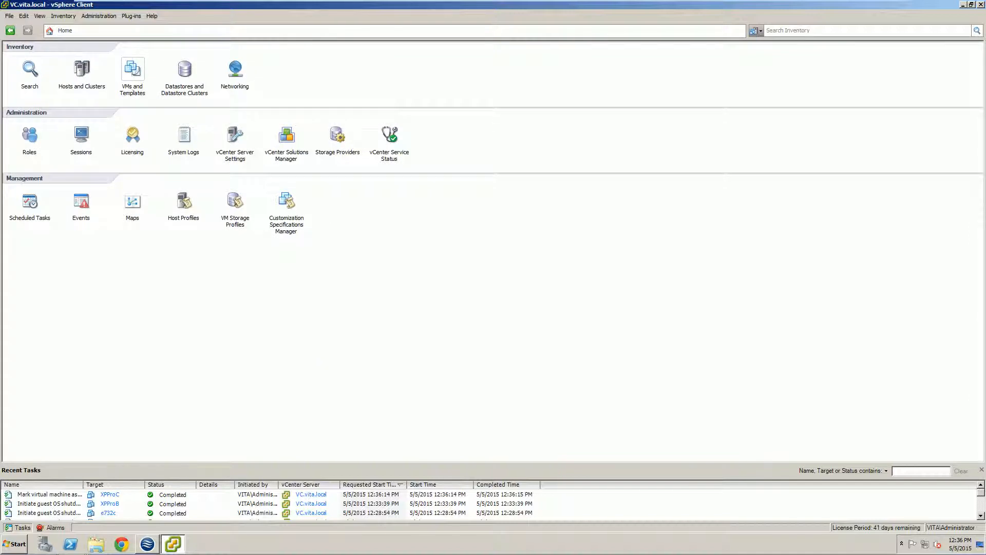
{"action": "left_click", "coordinate": [132, 72]}
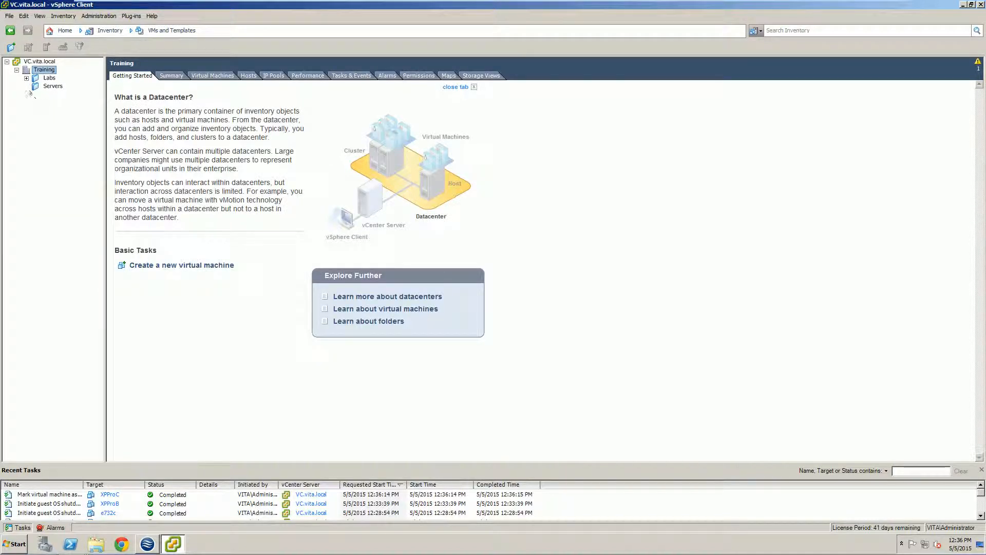
{"action": "left_click", "coordinate": [26, 78]}
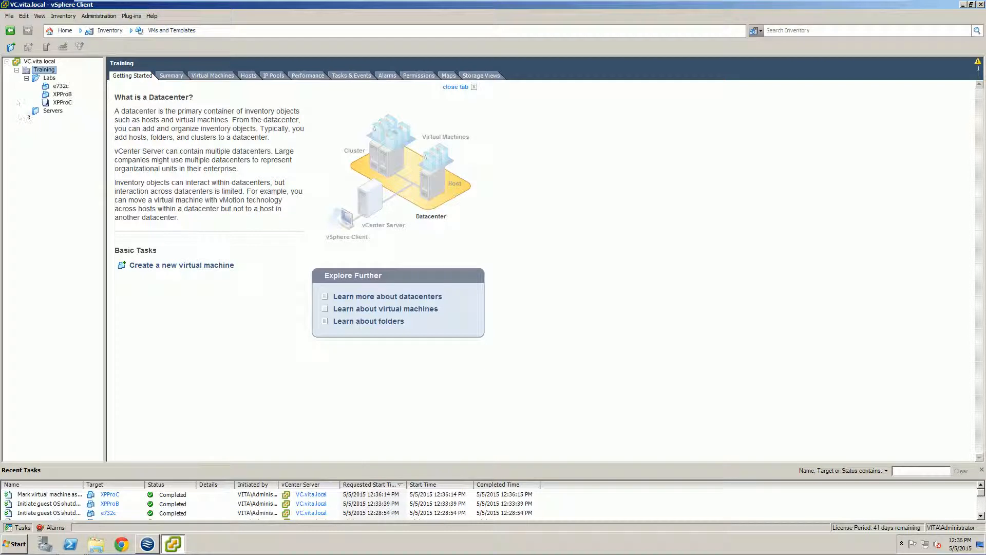
{"action": "left_click", "coordinate": [55, 102]}
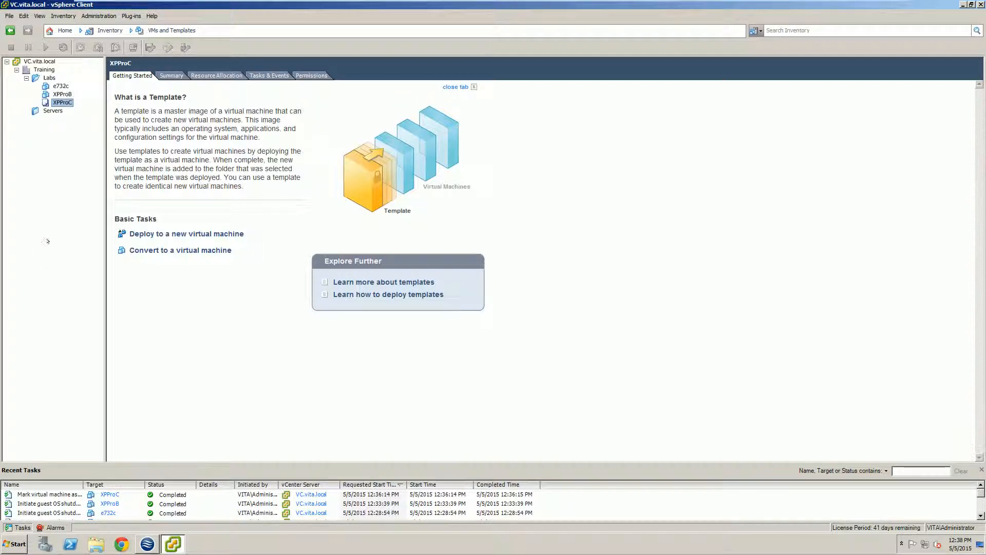
{"action": "left_click", "coordinate": [46, 68]}
- Create a folder named 'Template' under Training and drag XPProC into it
{"action": "right_click", "coordinate": [45, 69]}
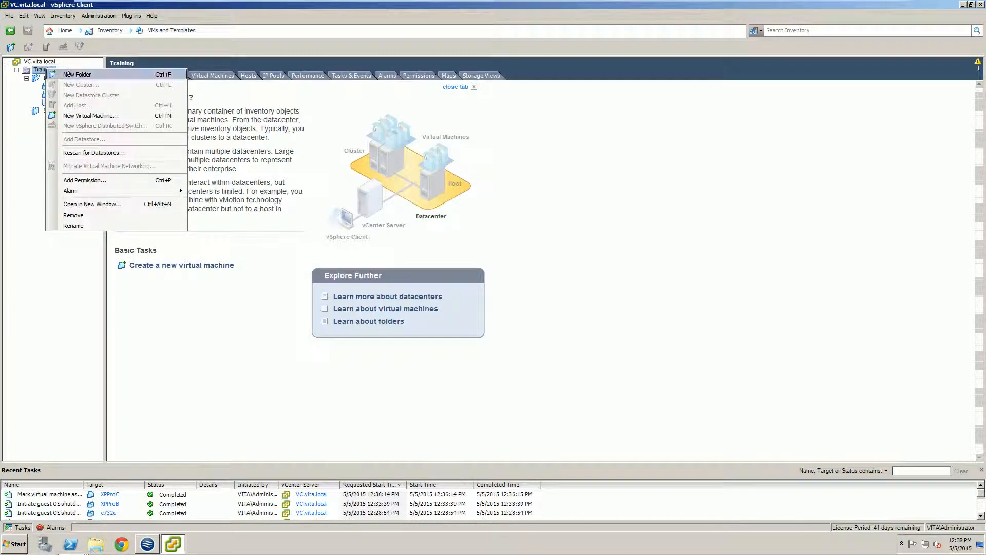
{"action": "left_click", "coordinate": [64, 75]}
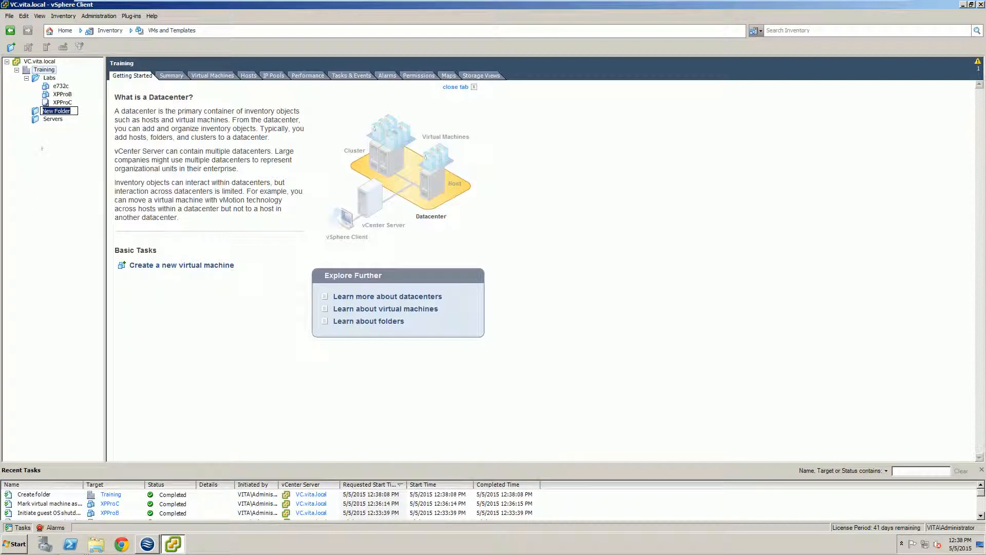
{"action": "type", "text": "Template"}
{"action": "key", "text": "Return"}
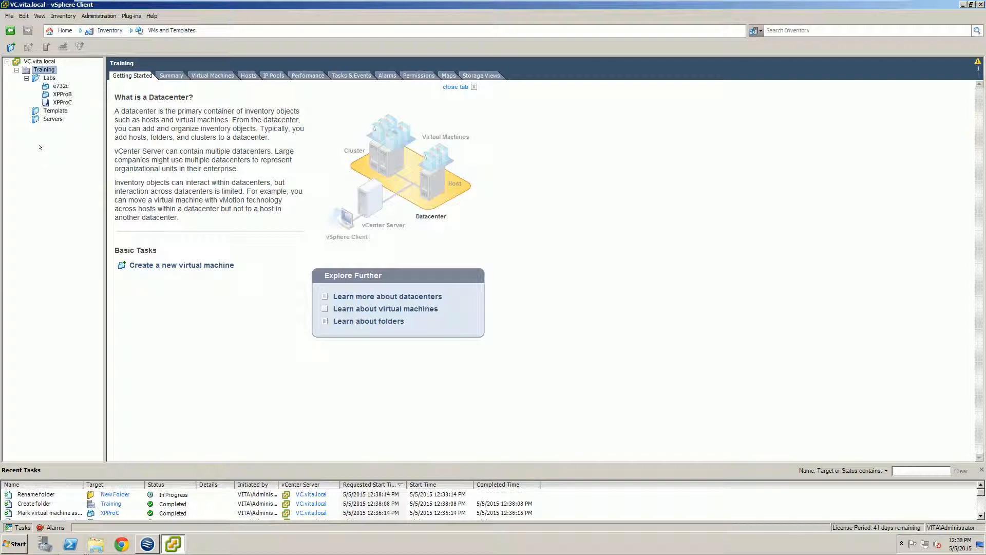
{"action": "left_click", "coordinate": [61, 102]}
{"action": "left_click_drag", "start_coordinate": [60, 102], "coordinate": [60, 113]}
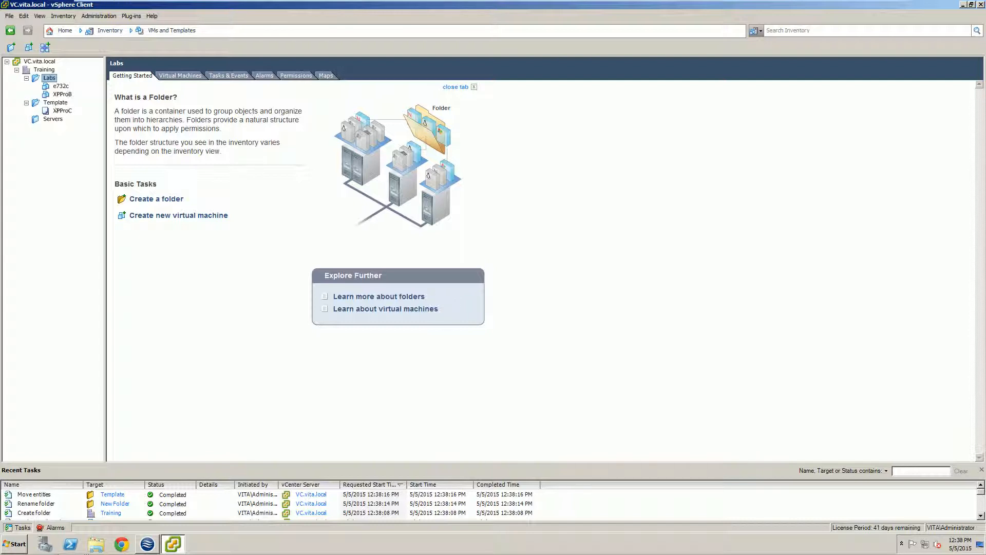
- Check XPProC's Resource Allocation and Tasks & Events tabs, then go back to Home
{"action": "right_click", "coordinate": [61, 111]}
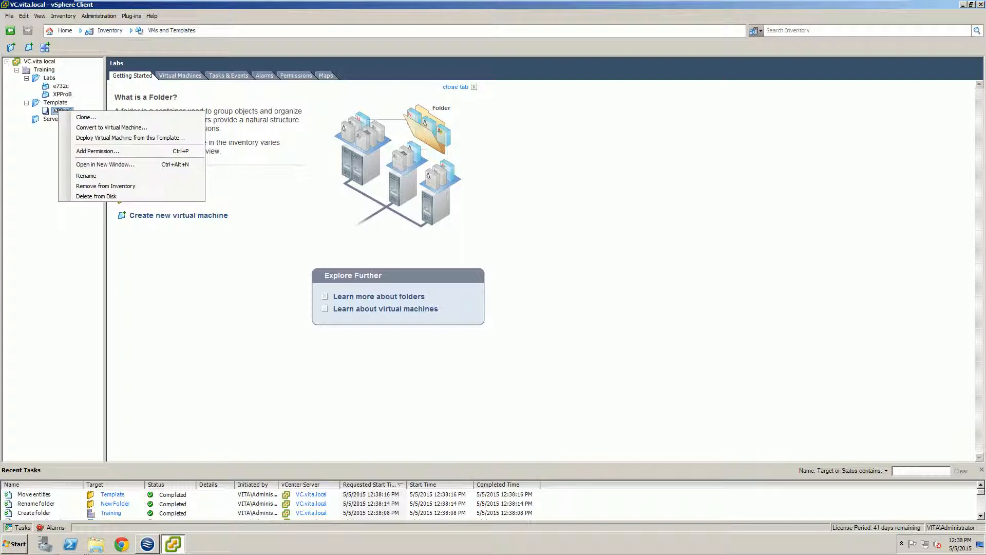
{"action": "left_click", "coordinate": [44, 198]}
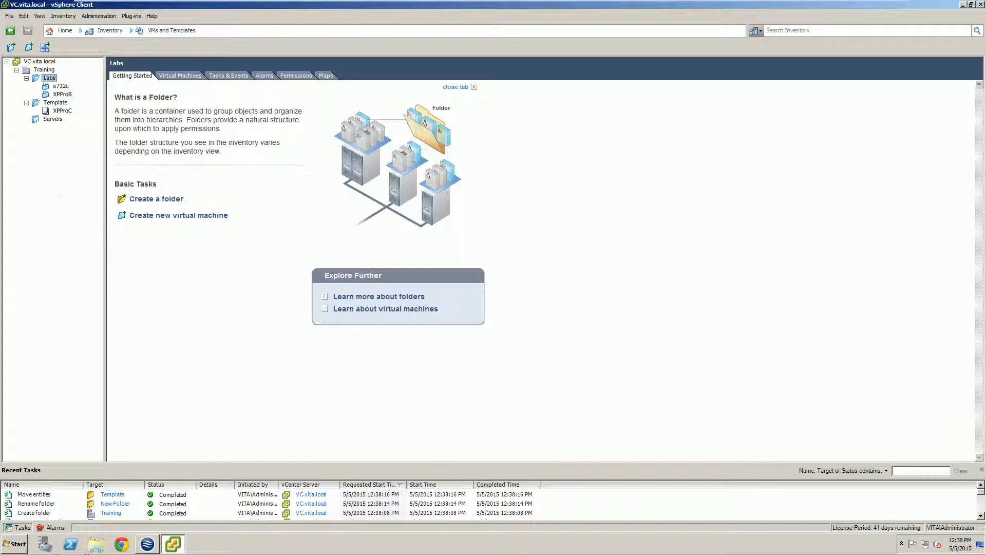
{"action": "left_click", "coordinate": [58, 110]}
{"action": "right_click", "coordinate": [58, 109]}
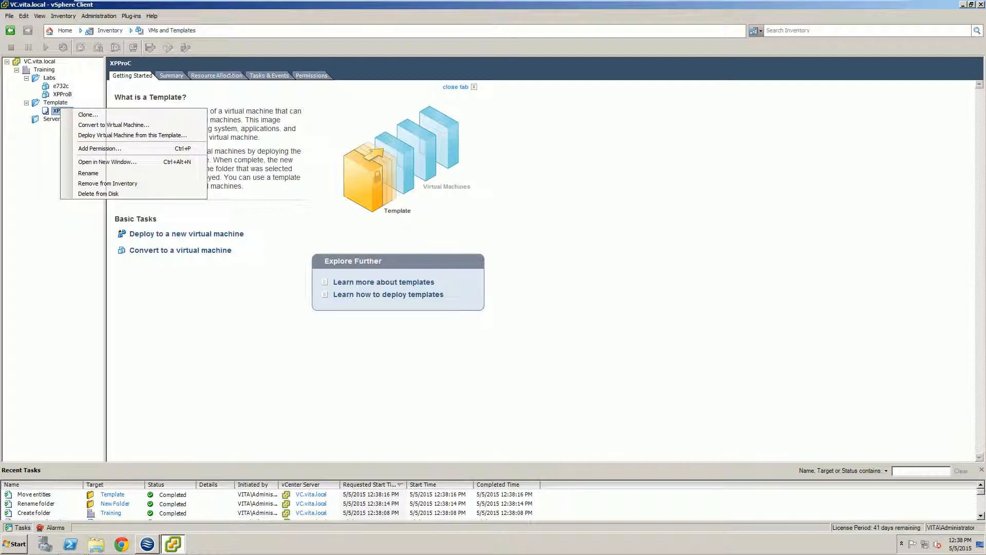
{"action": "left_click", "coordinate": [230, 75]}
{"action": "left_click", "coordinate": [280, 77]}
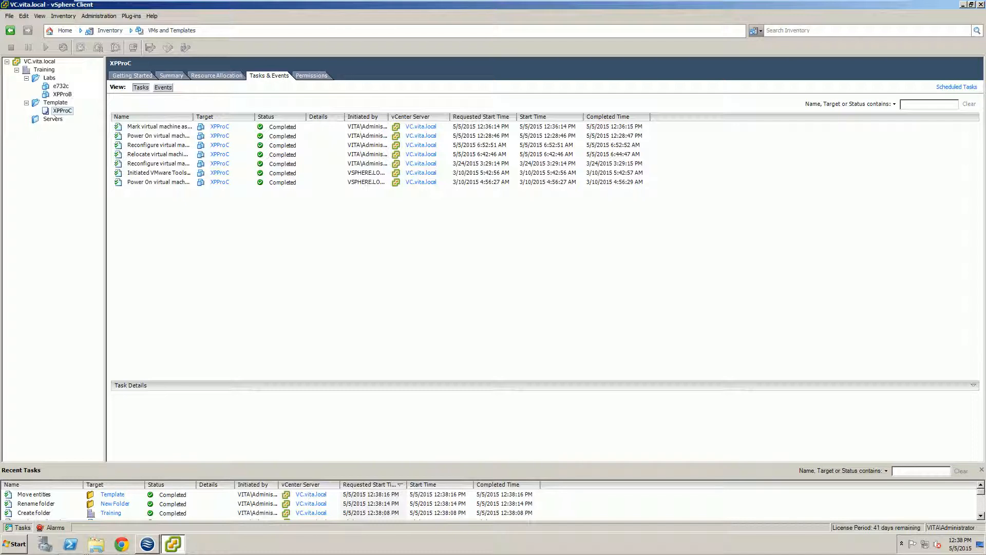
{"action": "left_click", "coordinate": [58, 110]}
{"action": "left_click", "coordinate": [68, 29]}
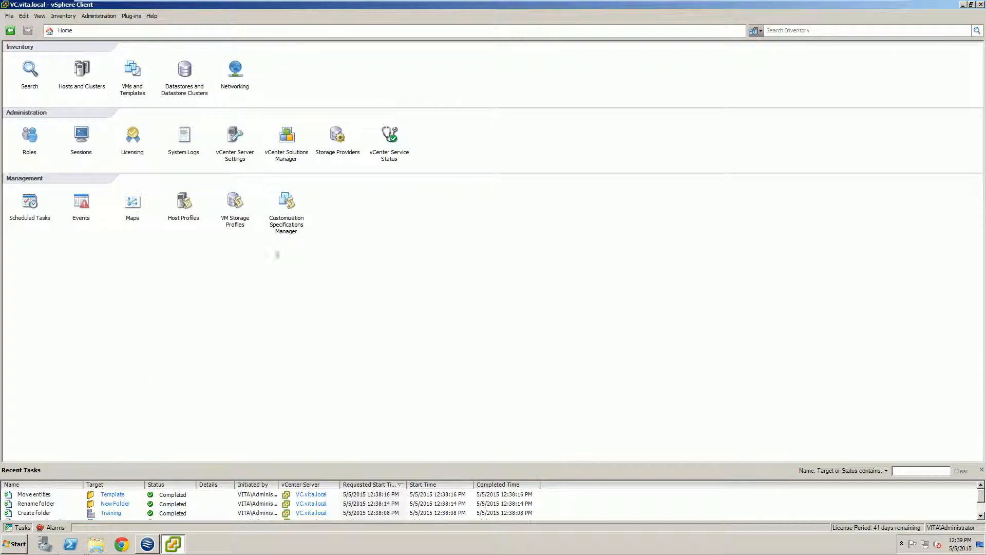
- In the Customization Specifications Manager, begin a new specification named XPanswer
{"action": "double_click", "coordinate": [285, 202]}
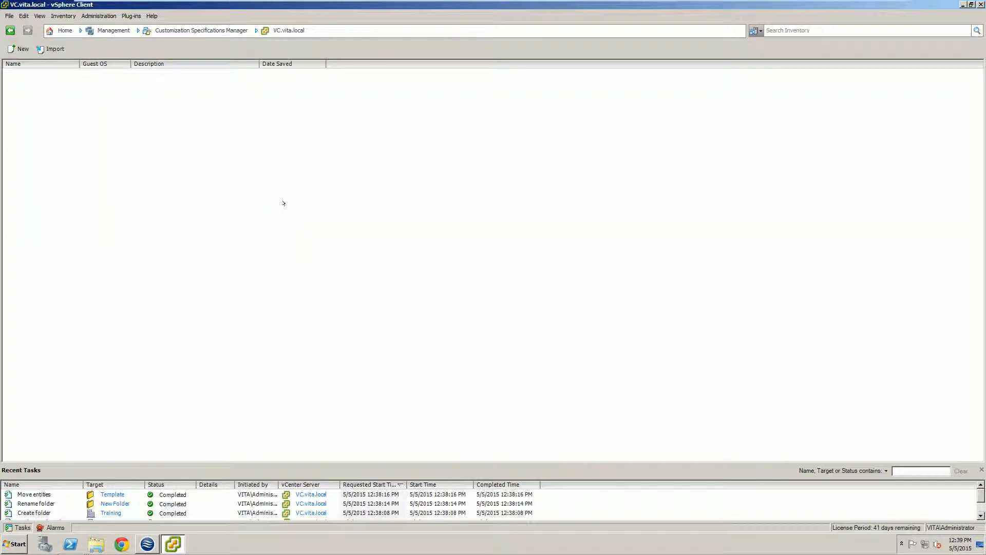
{"action": "right_click", "coordinate": [104, 135]}
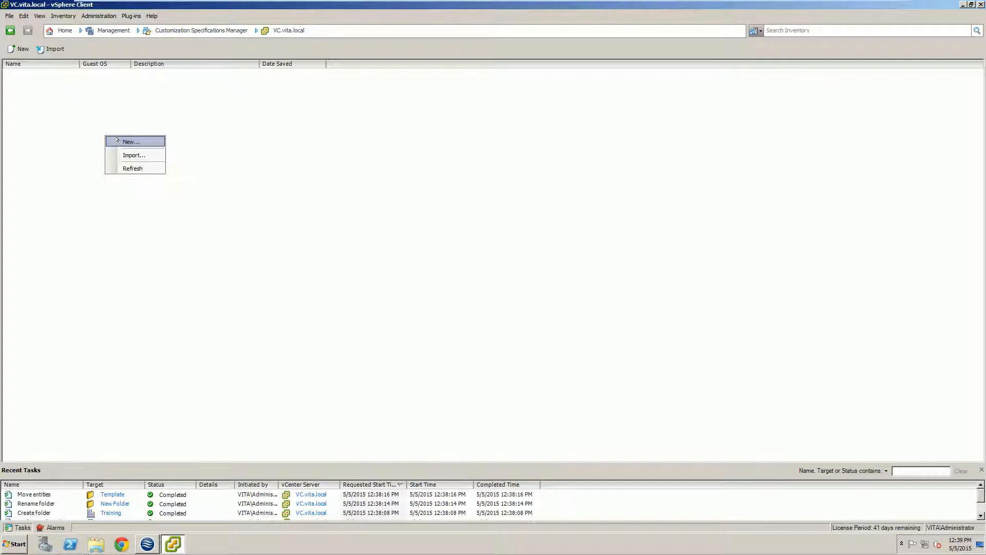
{"action": "left_click", "coordinate": [117, 139]}
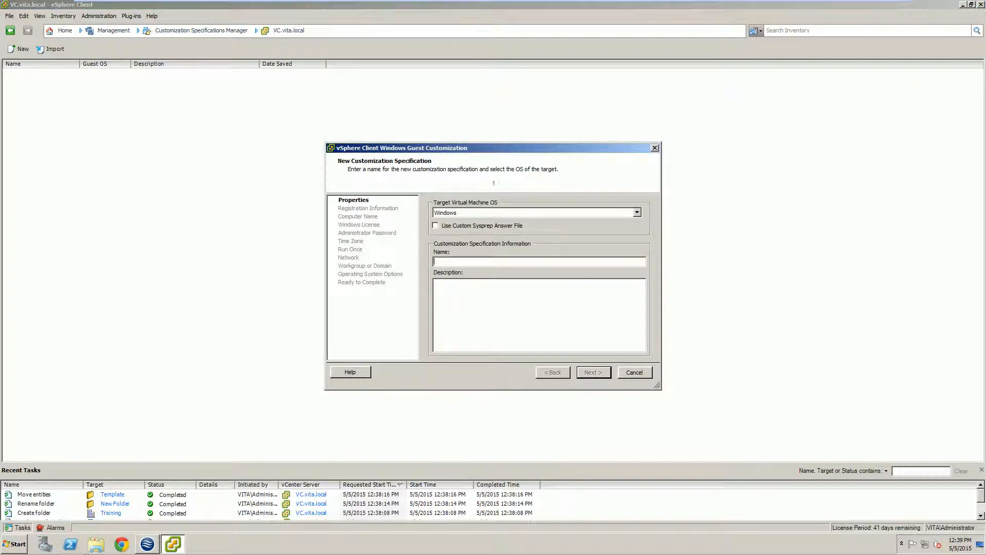
{"action": "left_click_drag", "start_coordinate": [485, 149], "coordinate": [282, 126]}
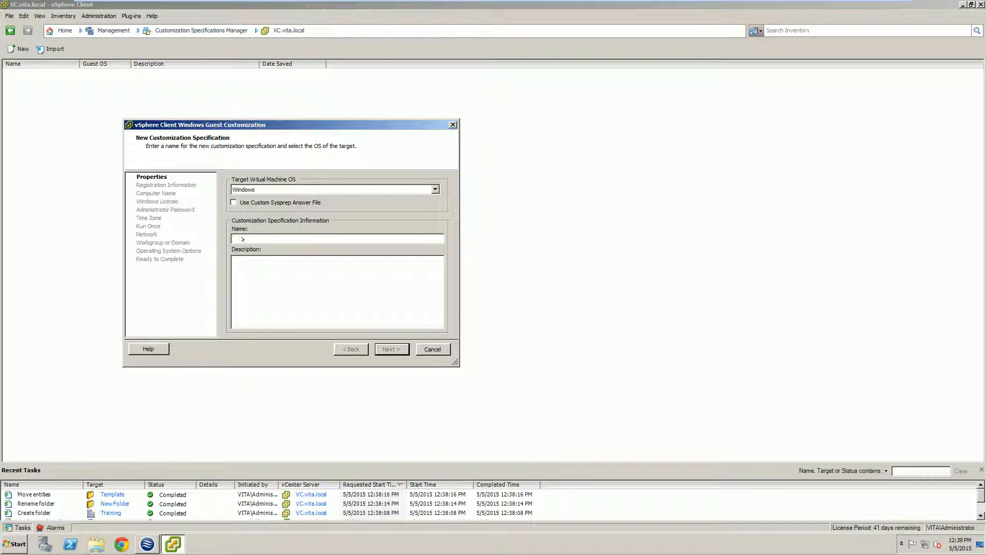
{"action": "type", "text": "XPasswer"}
- Enter the owner name and organization 'CSN', and use the virtual machine name as computer name
{"action": "left_click", "coordinate": [391, 349]}
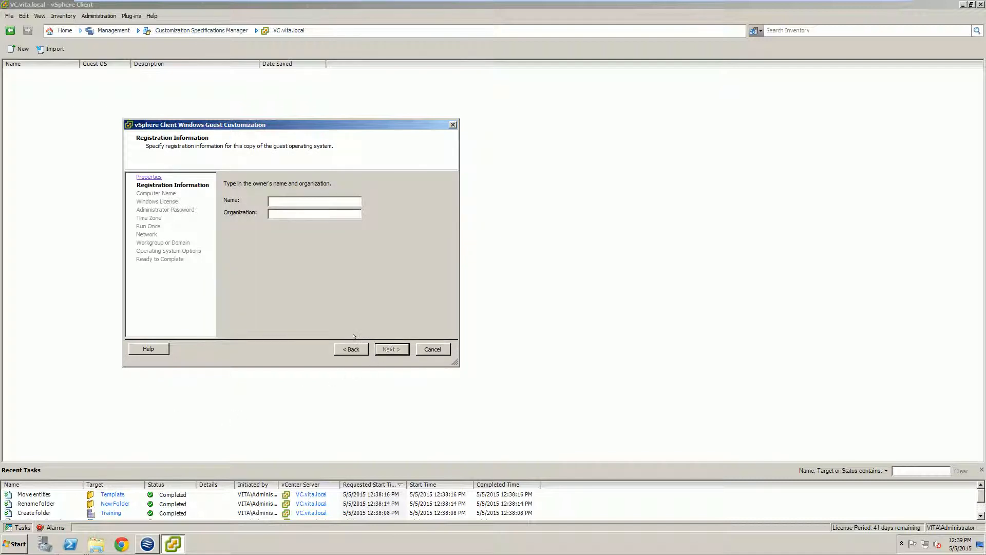
{"action": "type", "text": "Student"}
{"action": "key", "text": "Tab"}
{"action": "type", "text": "CSN"}
{"action": "left_click", "coordinate": [391, 347]}
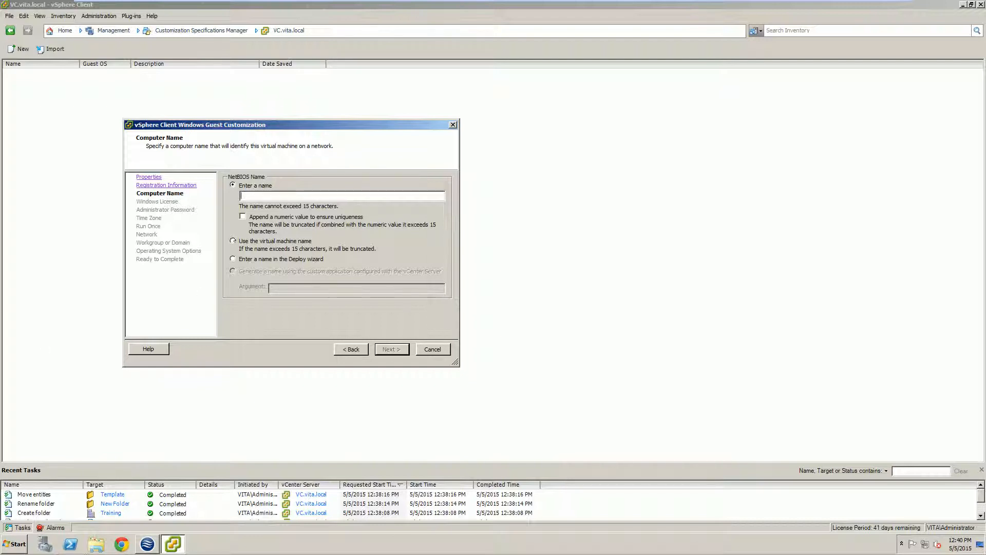
{"action": "left_click", "coordinate": [233, 240]}
{"action": "left_click", "coordinate": [384, 349]}
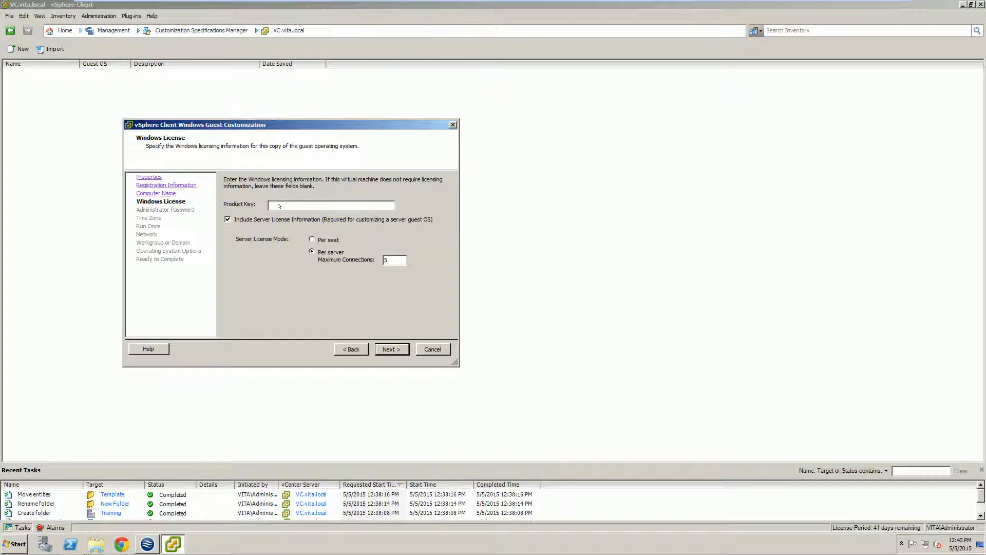
- Enter the Windows license product key, correcting a mistyped character
{"action": "left_click", "coordinate": [279, 206]}
{"action": "type", "text": "h"}
- Set and confirm the administrator password
{"action": "left_click", "coordinate": [392, 349]}
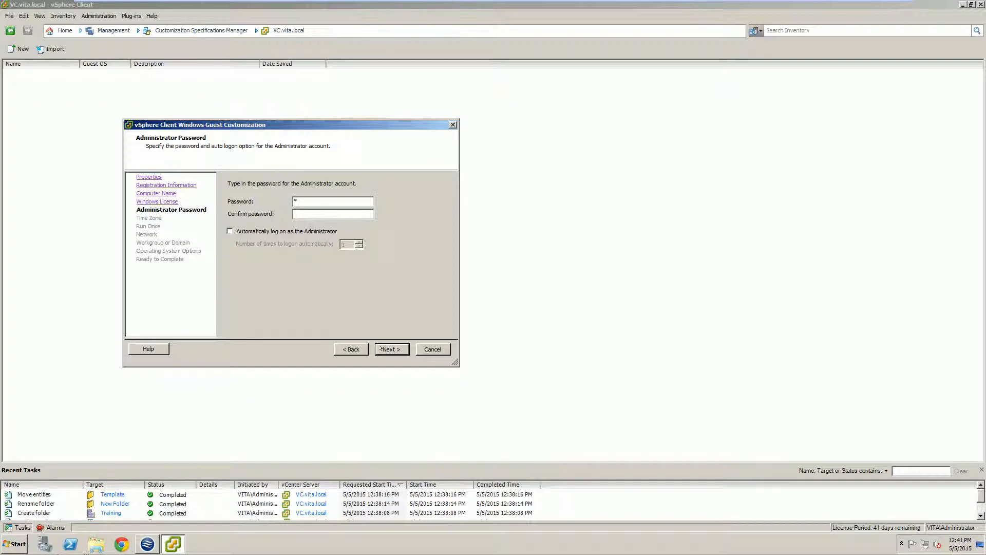
{"action": "type", "text": "********"}
{"action": "key", "text": "Tab"}
{"action": "type", "text": "*********"}
- Keep the GMT-0800 time zone for the specification
{"action": "left_click", "coordinate": [390, 348]}
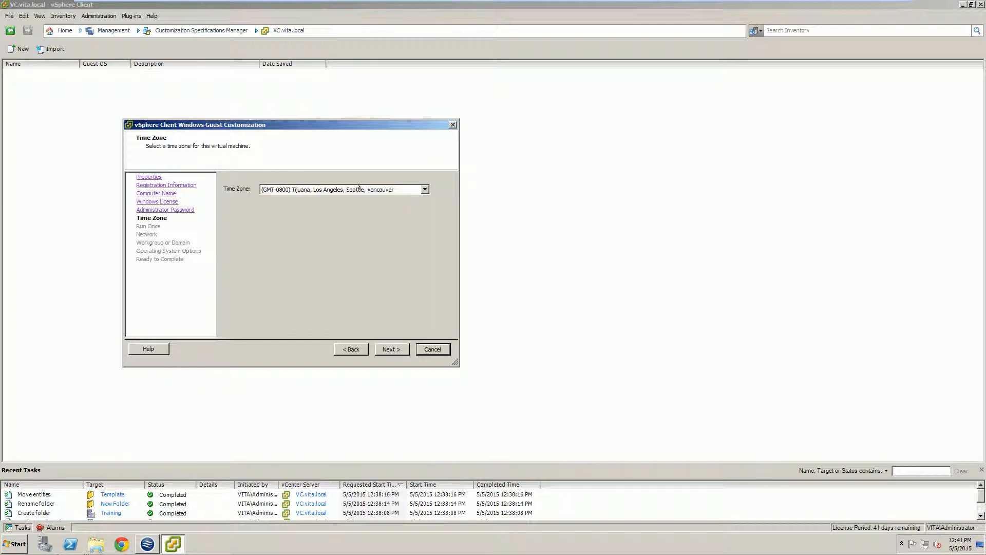
{"action": "left_click", "coordinate": [358, 188]}
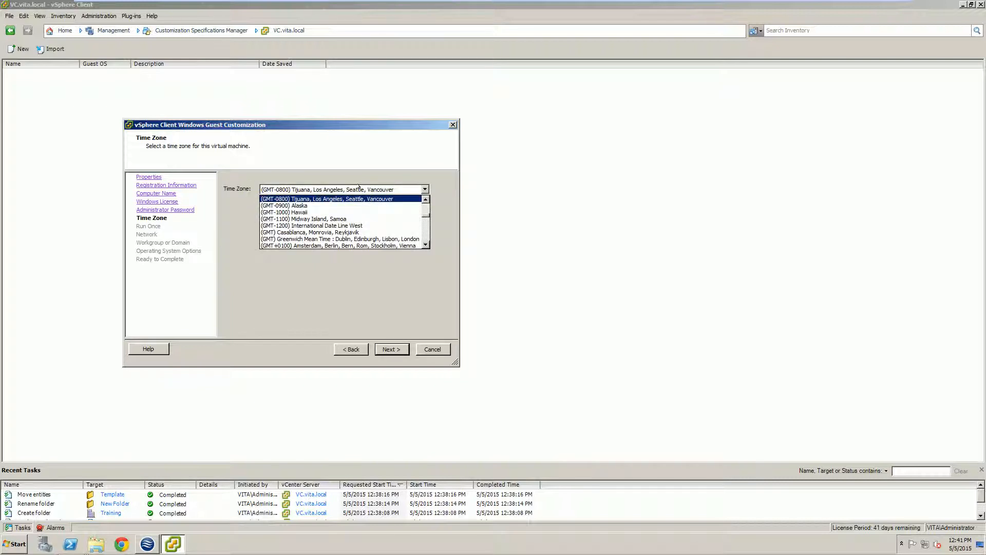
{"action": "left_click", "coordinate": [326, 198]}
{"action": "left_click", "coordinate": [391, 347]}
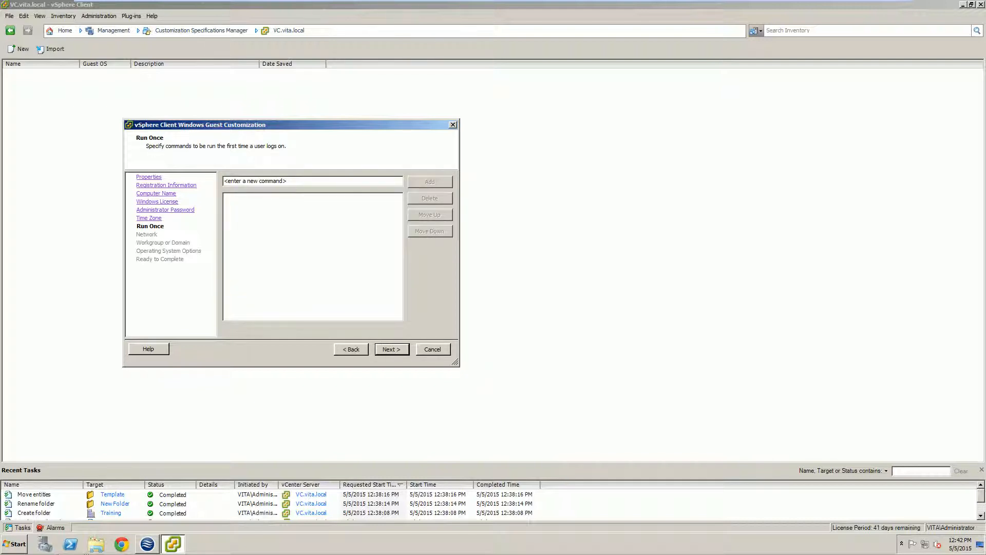
- Accept no run-once commands, typical networking and new SID, then back up to Workgroup or Domain
{"action": "left_click", "coordinate": [389, 347]}
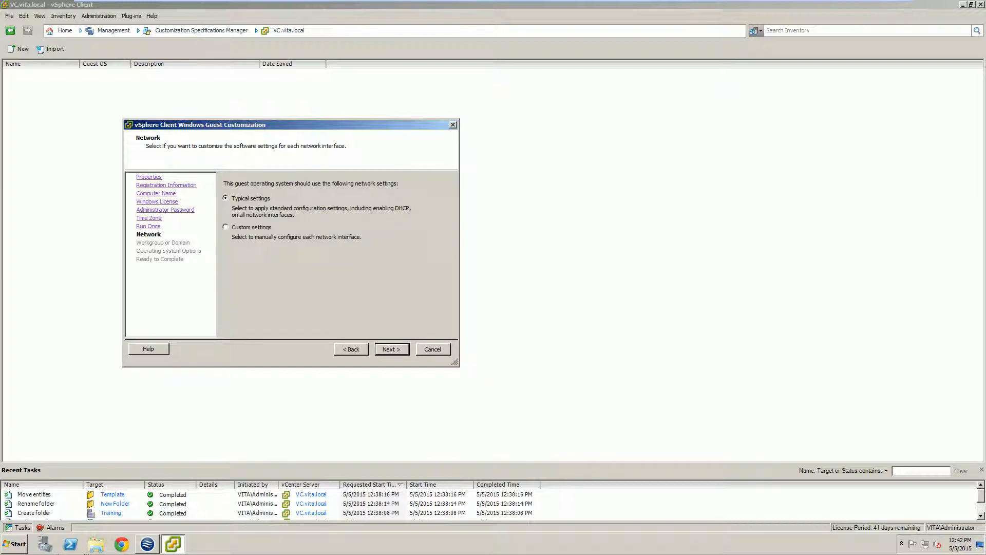
{"action": "left_click", "coordinate": [390, 350]}
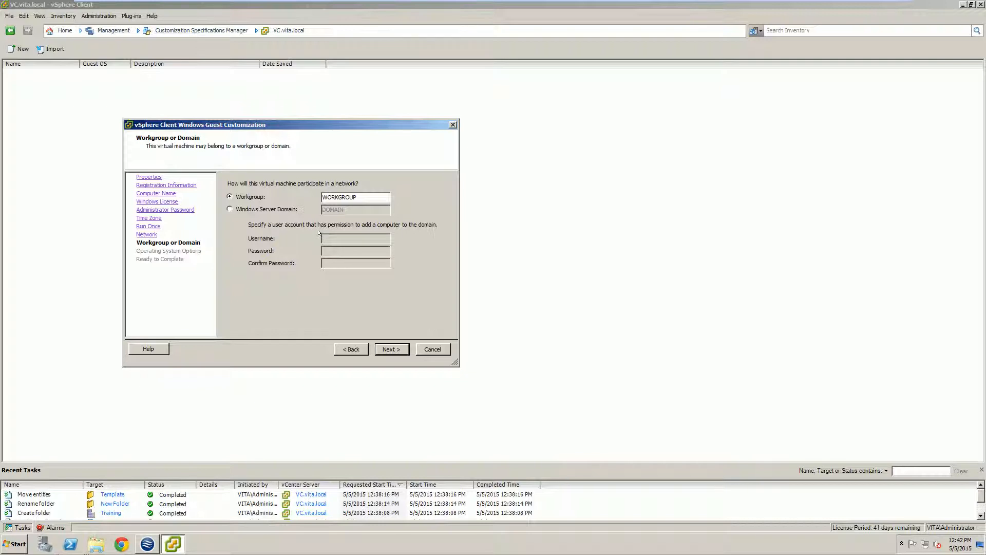
{"action": "left_click", "coordinate": [379, 349]}
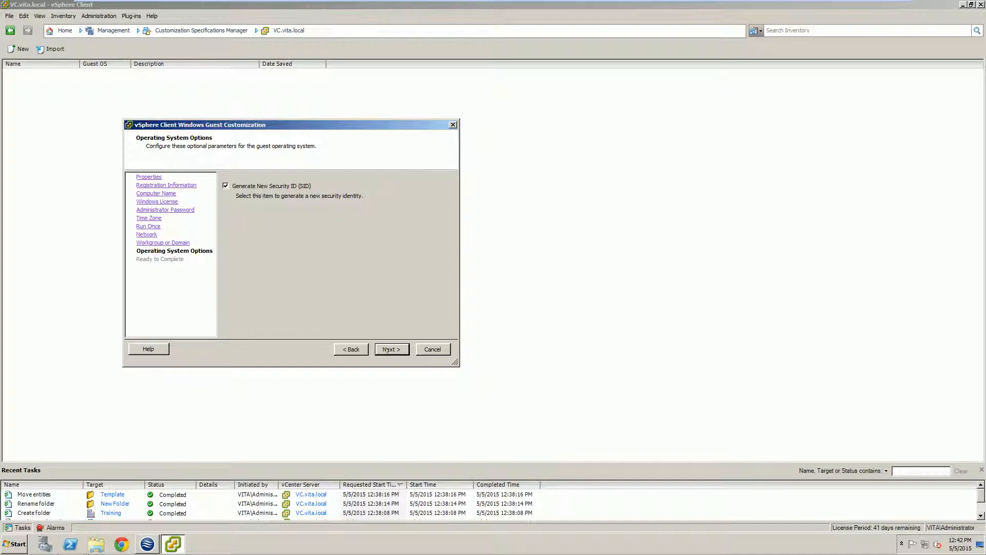
{"action": "left_click", "coordinate": [387, 349]}
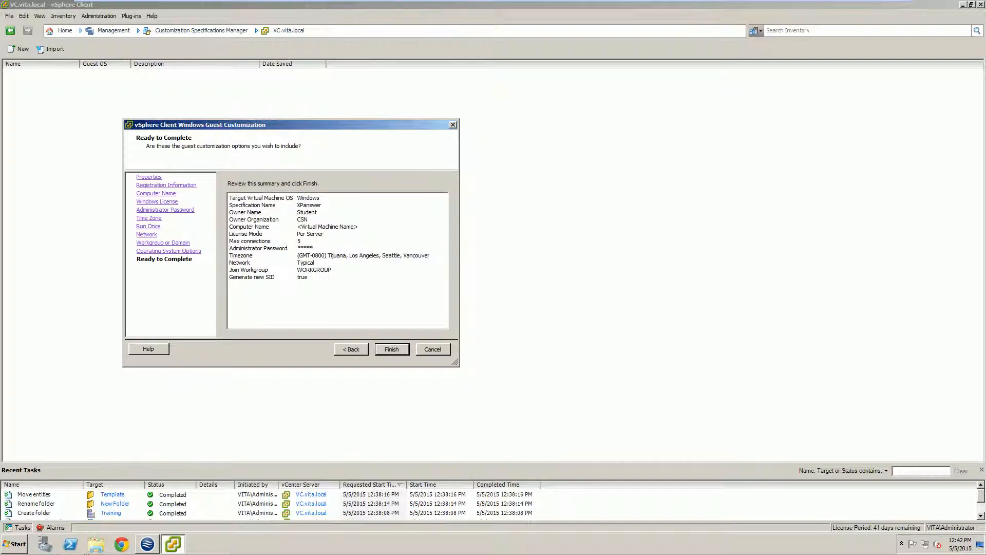
{"action": "left_click", "coordinate": [345, 349]}
{"action": "left_click", "coordinate": [345, 349]}
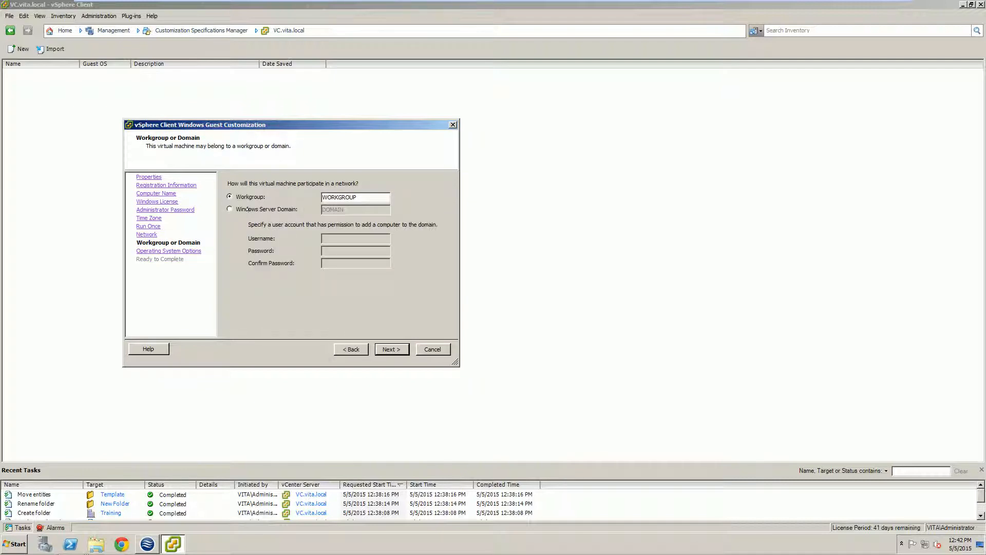
- Join domain dc.vite.local using the administrator account and password, then finish saving XPanswer
{"action": "left_click", "coordinate": [247, 210]}
{"action": "left_click", "coordinate": [335, 241]}
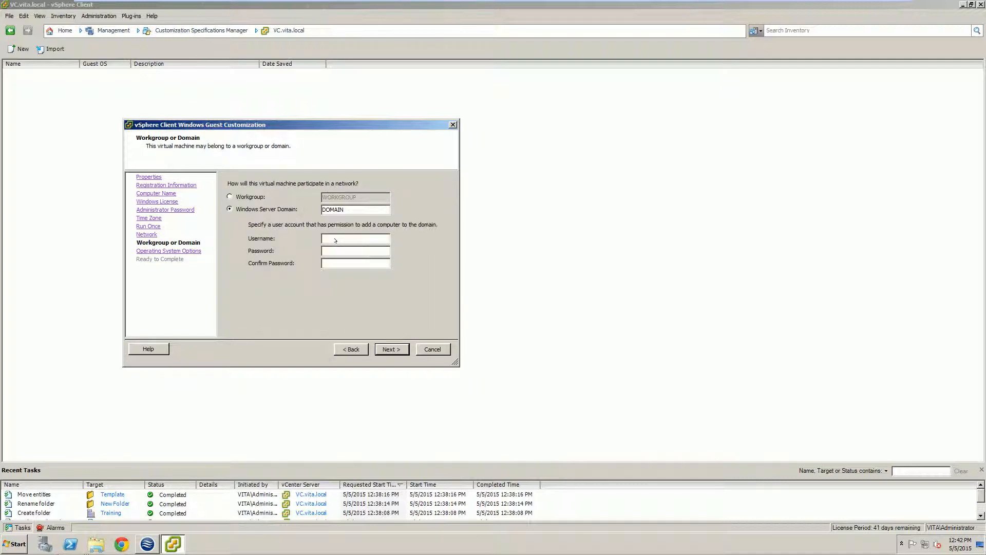
{"action": "type", "text": "administra"}
{"action": "type", "text": "tor"}
{"action": "type", "text": "tor"}
{"action": "type", "text": "*******"}
{"action": "type", "text": "*********"}
{"action": "double_click", "coordinate": [342, 211]}
{"action": "type", "text": "v"}
{"action": "type", "text": "dc.vite.local"}
{"action": "left_click", "coordinate": [385, 347]}
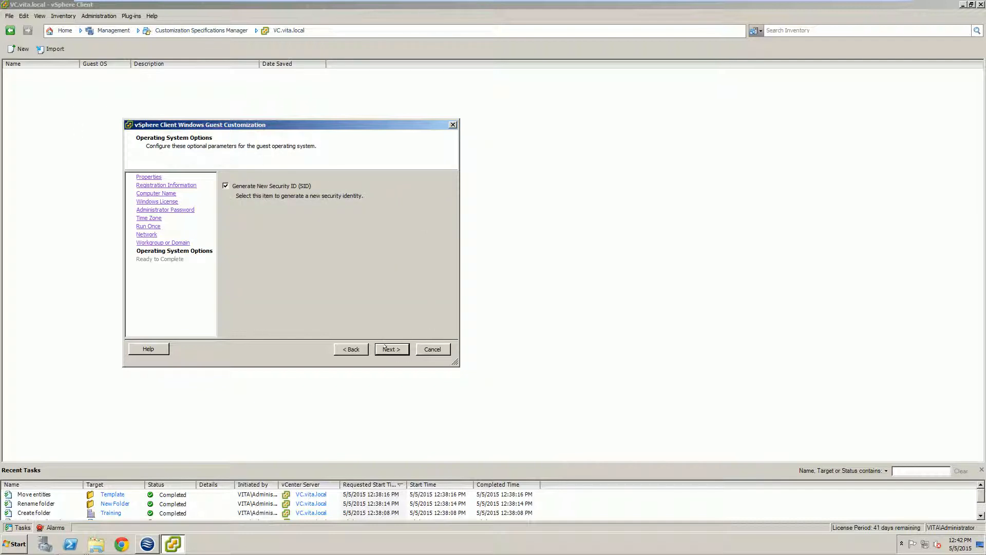
{"action": "left_click", "coordinate": [385, 347]}
{"action": "left_click", "coordinate": [385, 345]}
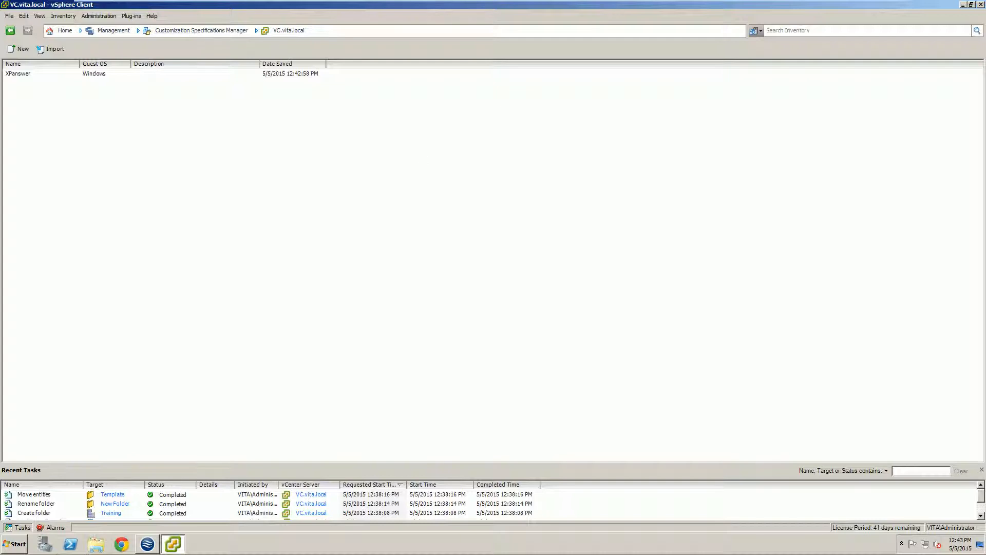
- From Home, open VMs and Templates and right-click the XPProC template
{"action": "left_click", "coordinate": [70, 29]}
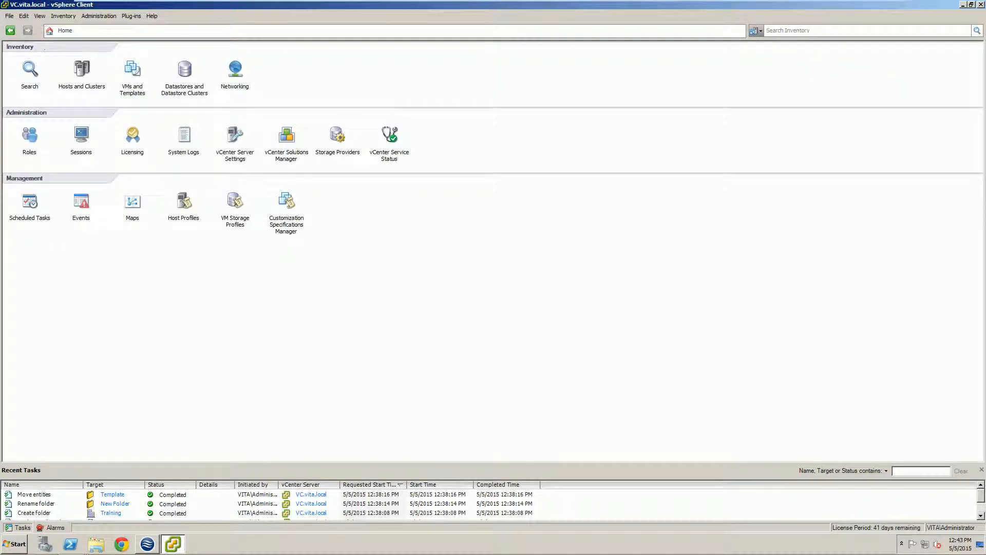
{"action": "left_click", "coordinate": [133, 69]}
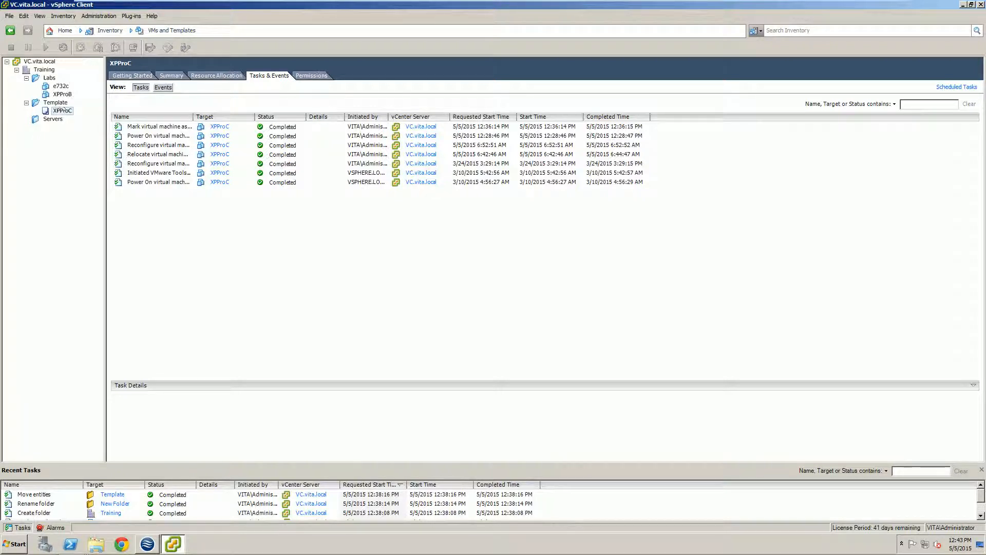
{"action": "right_click", "coordinate": [60, 110]}
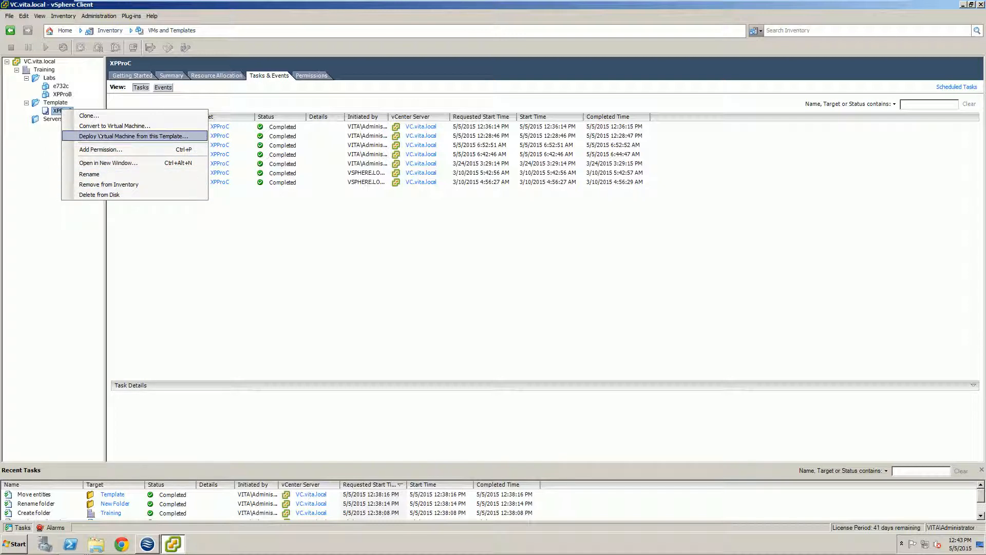
- Deploy XPProA into Labs on host 192.168.246.22 with iScsi2 storage, powering on after creation
{"action": "left_click", "coordinate": [90, 136]}
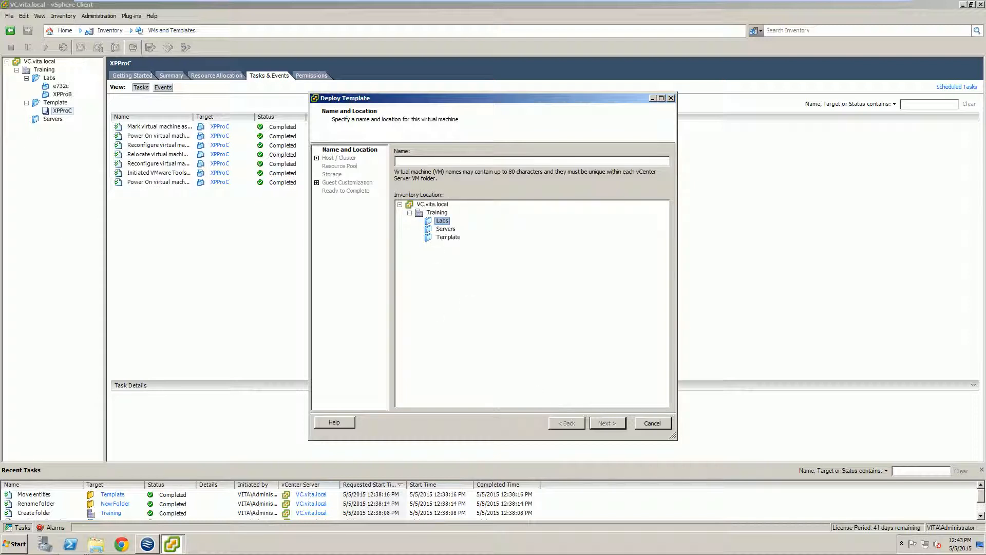
{"action": "left_click", "coordinate": [405, 161]}
{"action": "type", "text": "XPProA"}
{"action": "left_click", "coordinate": [606, 422]}
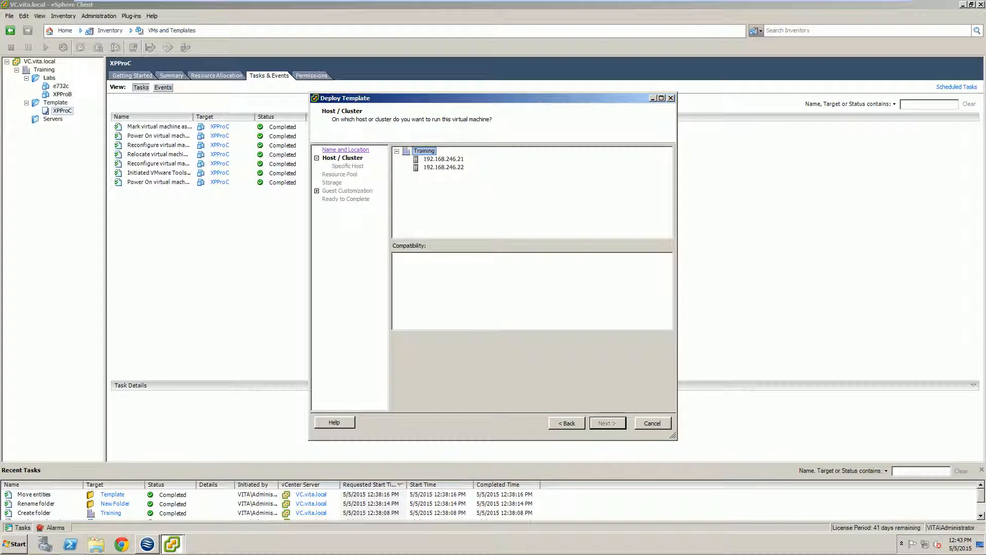
{"action": "left_click", "coordinate": [436, 167]}
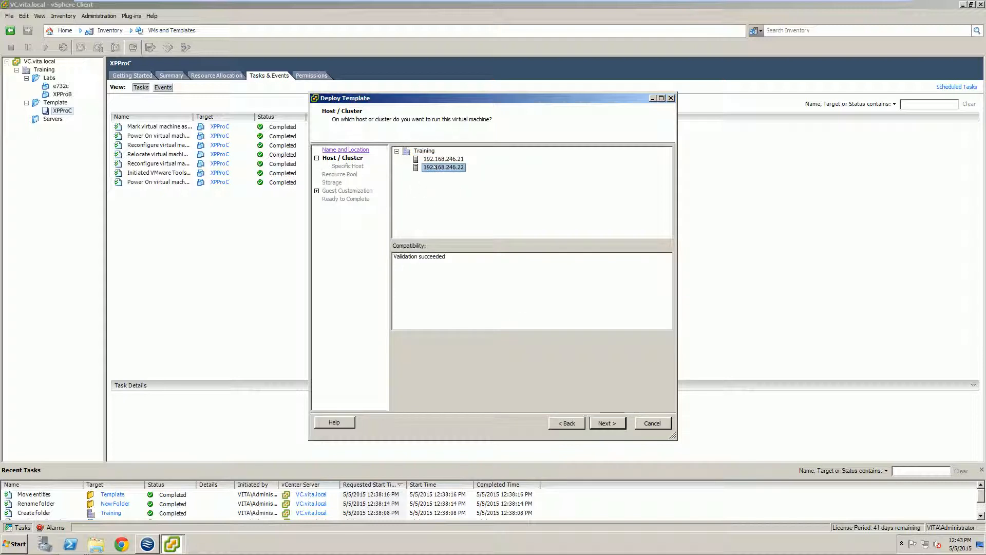
{"action": "left_click", "coordinate": [607, 422]}
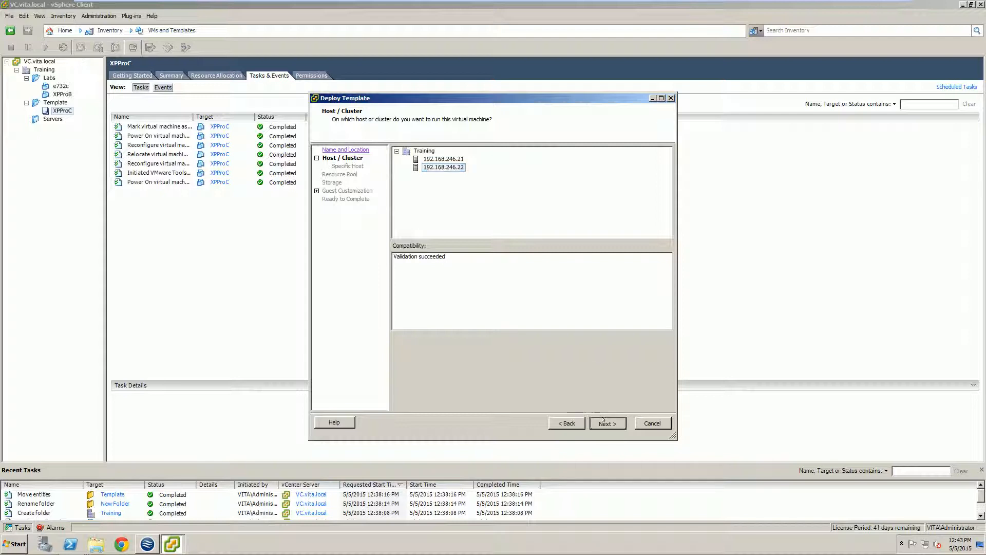
{"action": "left_click", "coordinate": [416, 229]}
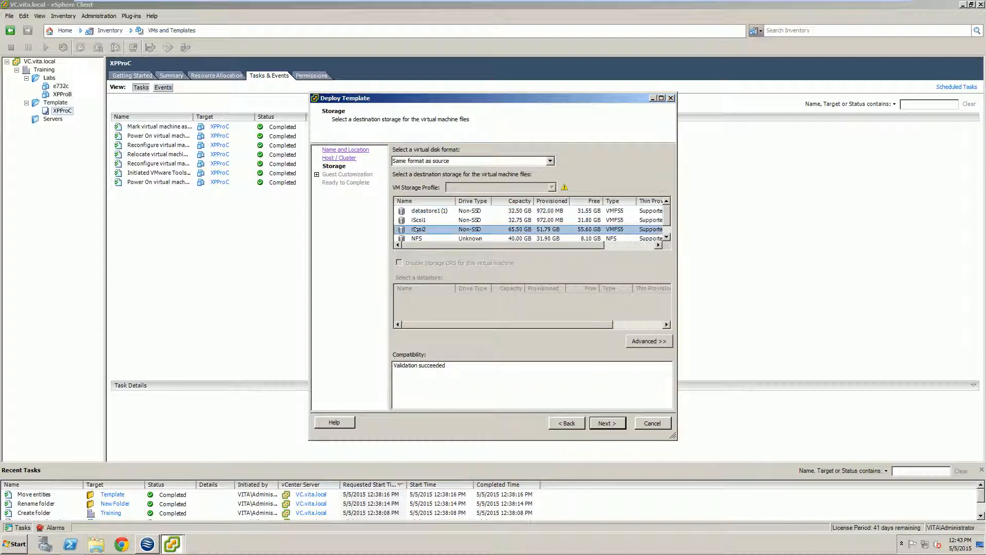
{"action": "left_click", "coordinate": [612, 423]}
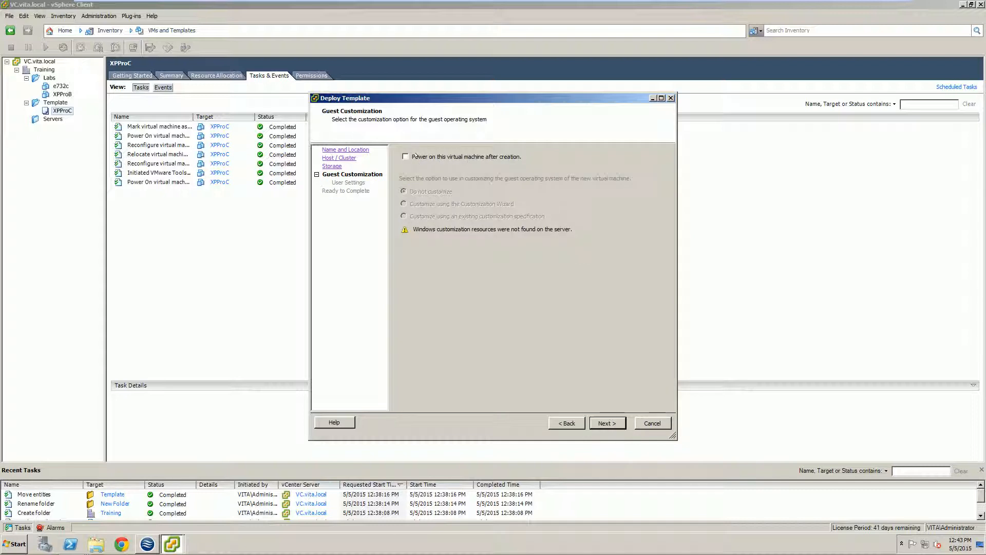
{"action": "left_click", "coordinate": [416, 156]}
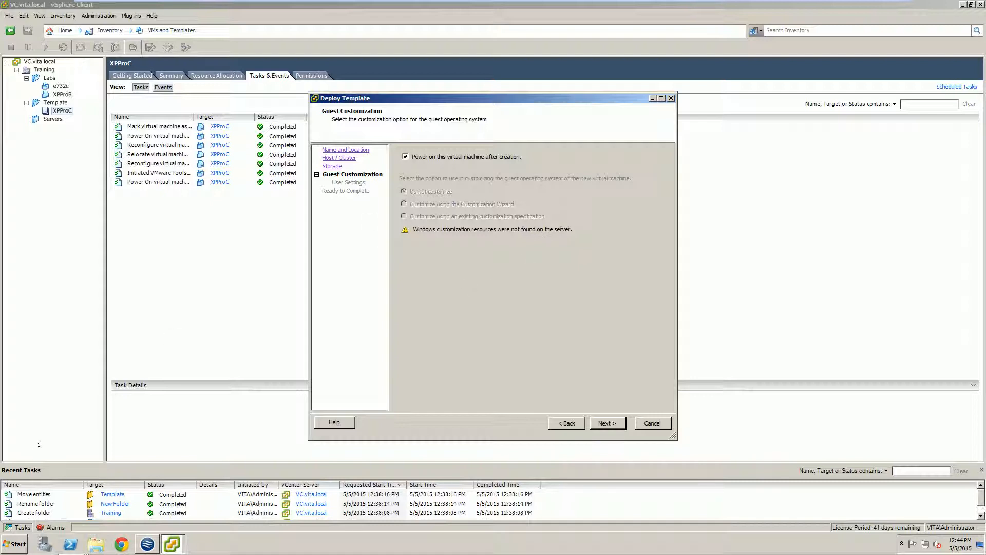
- Cancel the deployment wizard and open the XPanswer customization specification for editing
{"action": "left_click", "coordinate": [644, 426]}
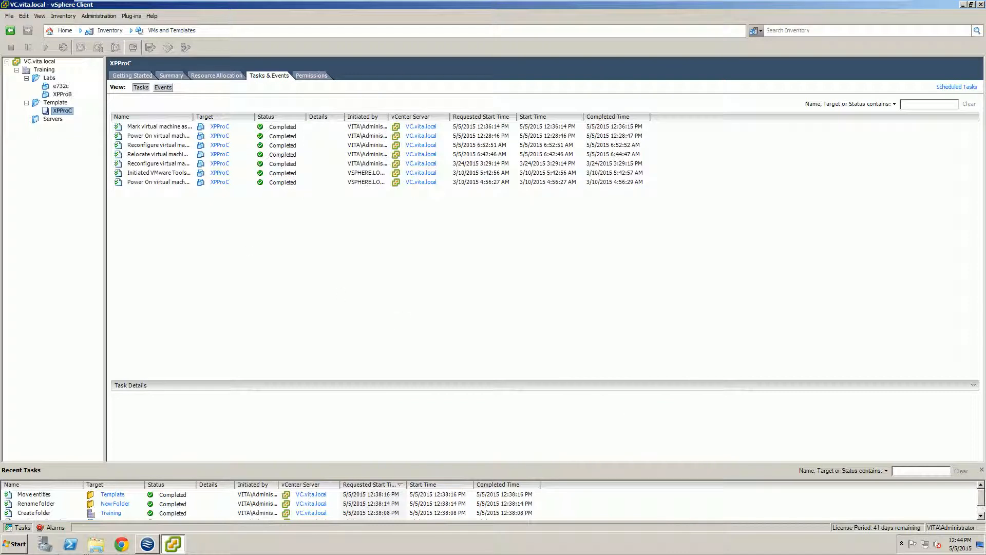
{"action": "left_click", "coordinate": [65, 31]}
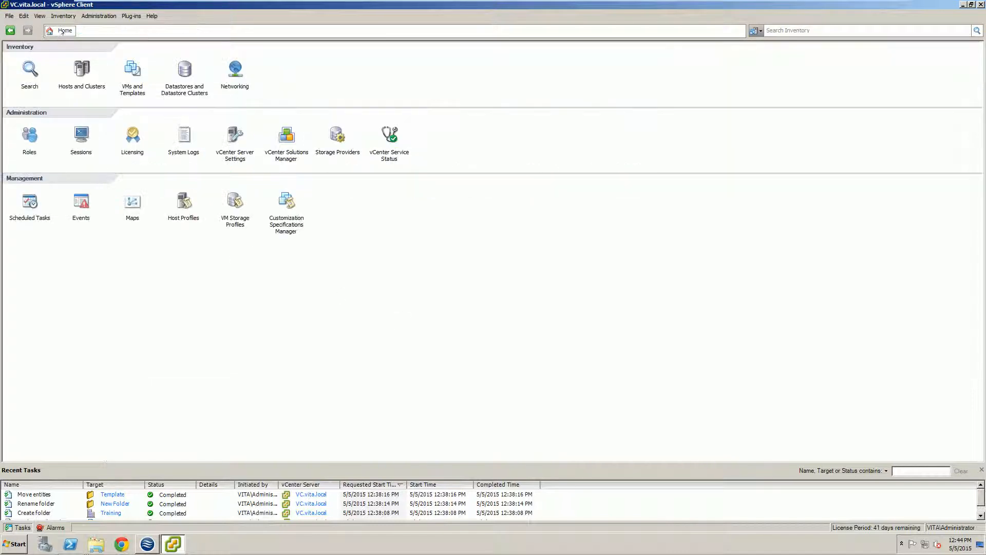
{"action": "left_click", "coordinate": [286, 201]}
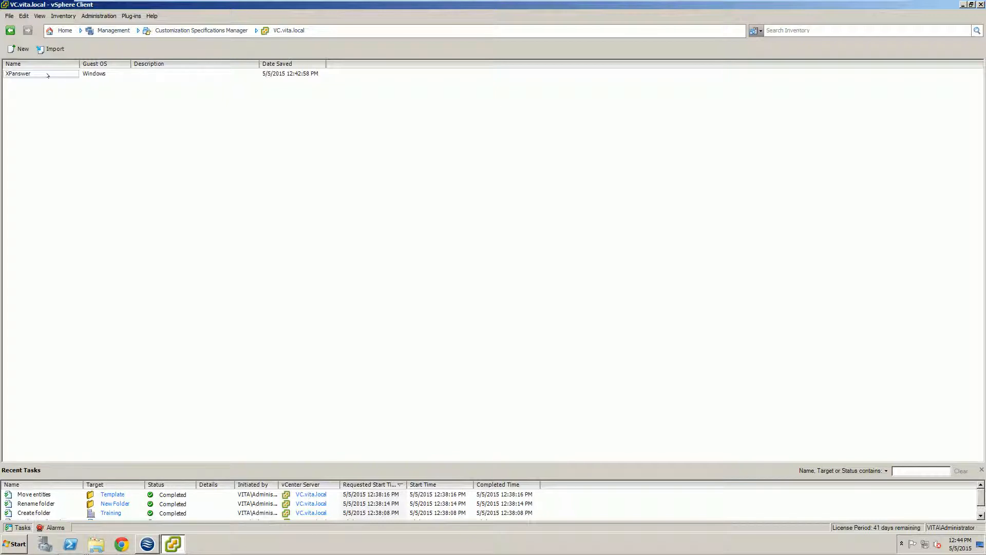
{"action": "left_click", "coordinate": [48, 76]}
{"action": "left_click", "coordinate": [48, 75]}
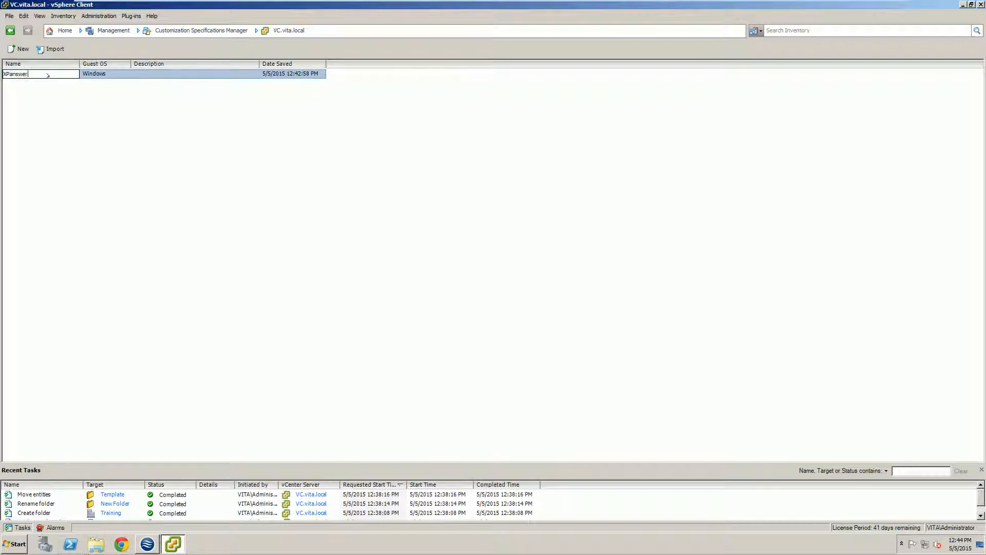
{"action": "left_click", "coordinate": [46, 109]}
{"action": "left_click", "coordinate": [43, 72]}
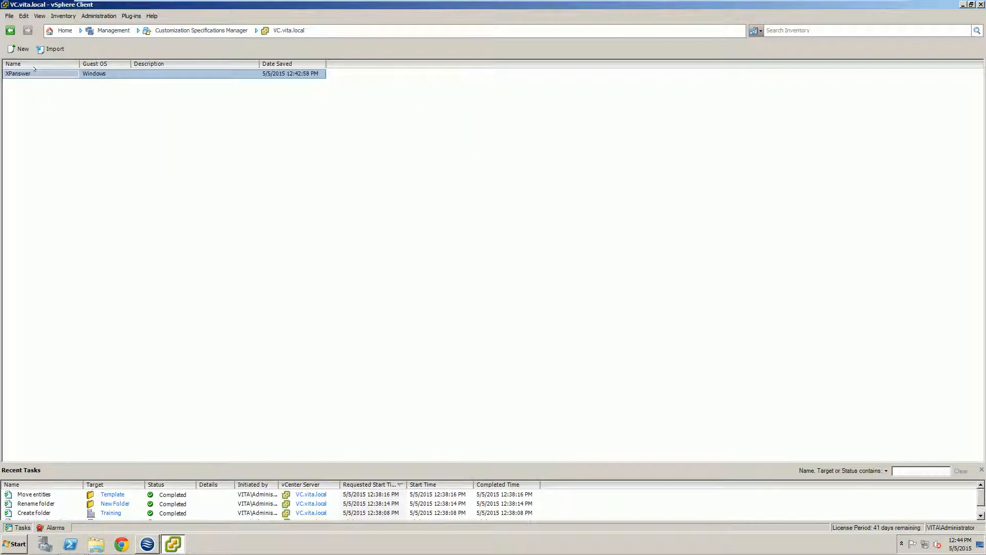
{"action": "right_click", "coordinate": [47, 71]}
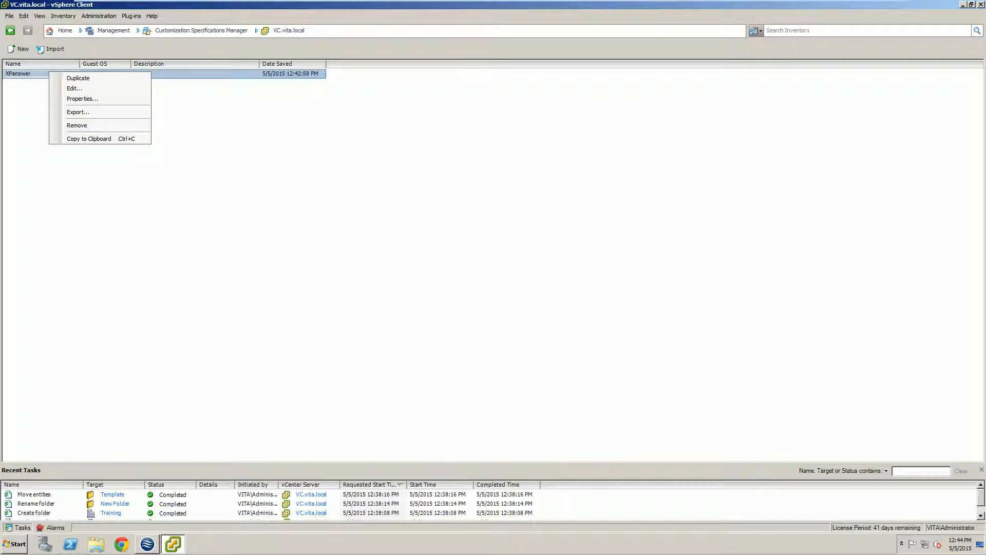
{"action": "left_click", "coordinate": [74, 89]}
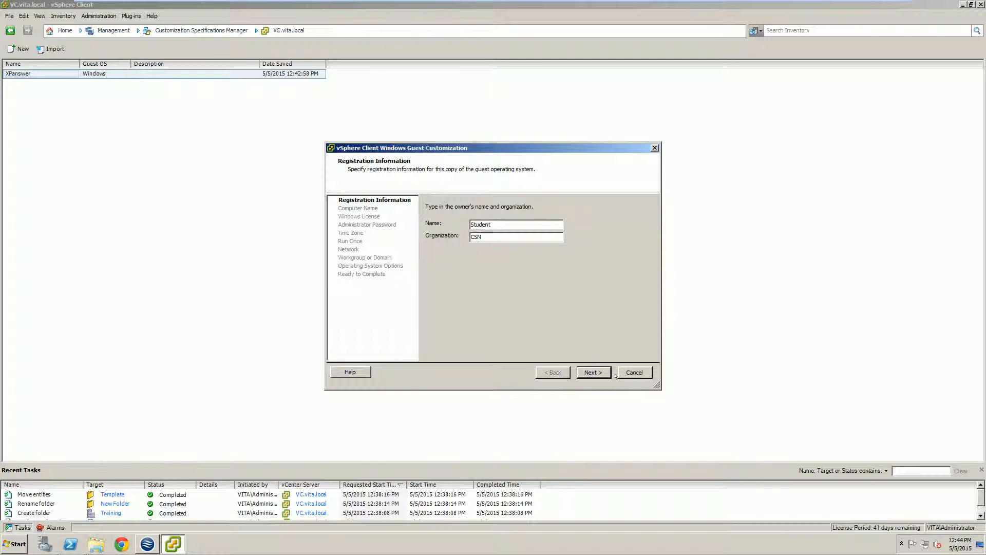
- Add 'Test' as a run-once command in the XPanswer specification
{"action": "left_click", "coordinate": [591, 373]}
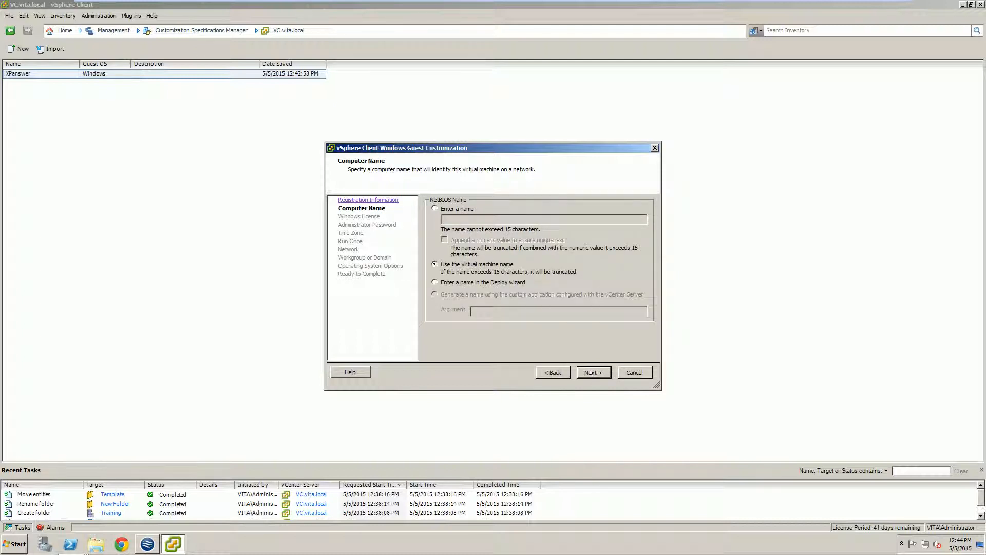
{"action": "left_click", "coordinate": [592, 373]}
{"action": "left_click", "coordinate": [591, 373]}
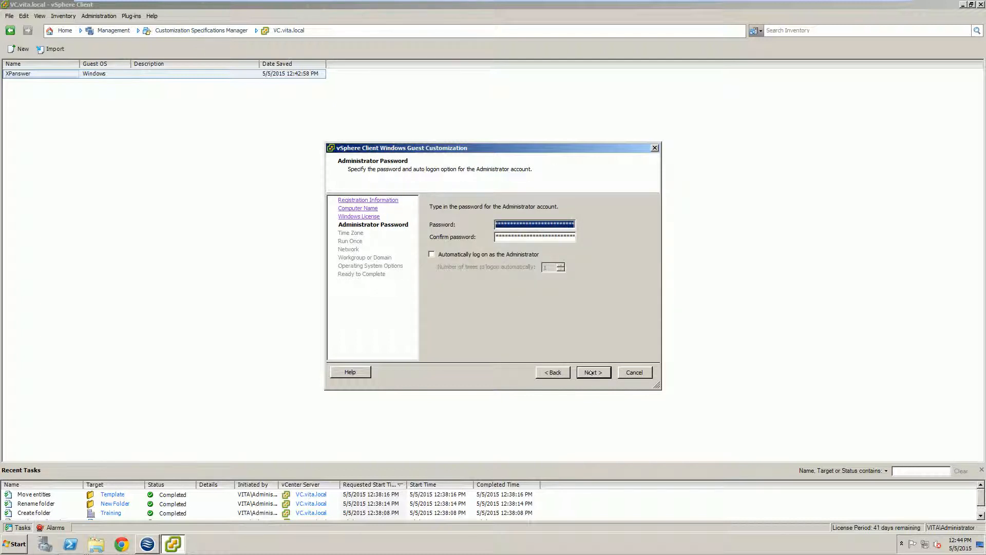
{"action": "left_click", "coordinate": [591, 373]}
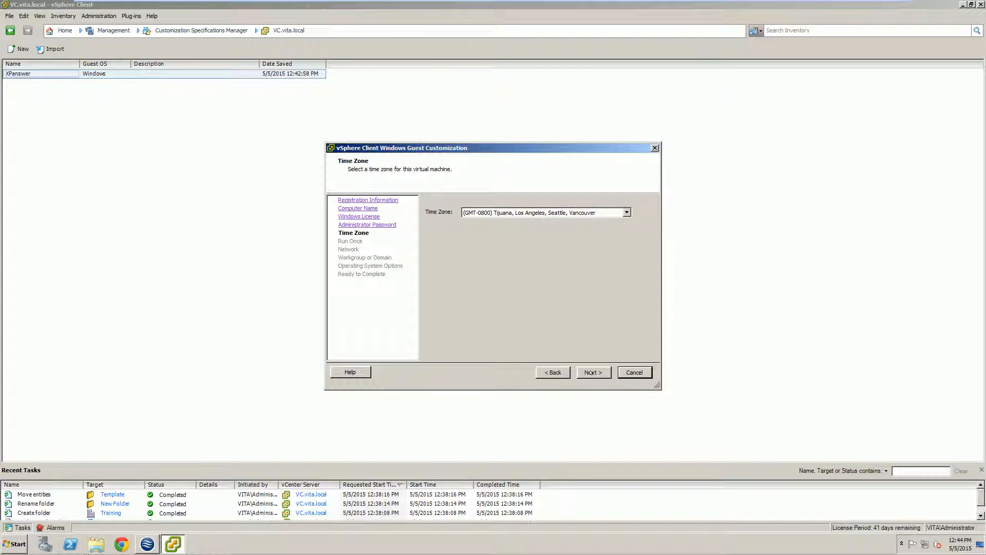
{"action": "left_click", "coordinate": [591, 373]}
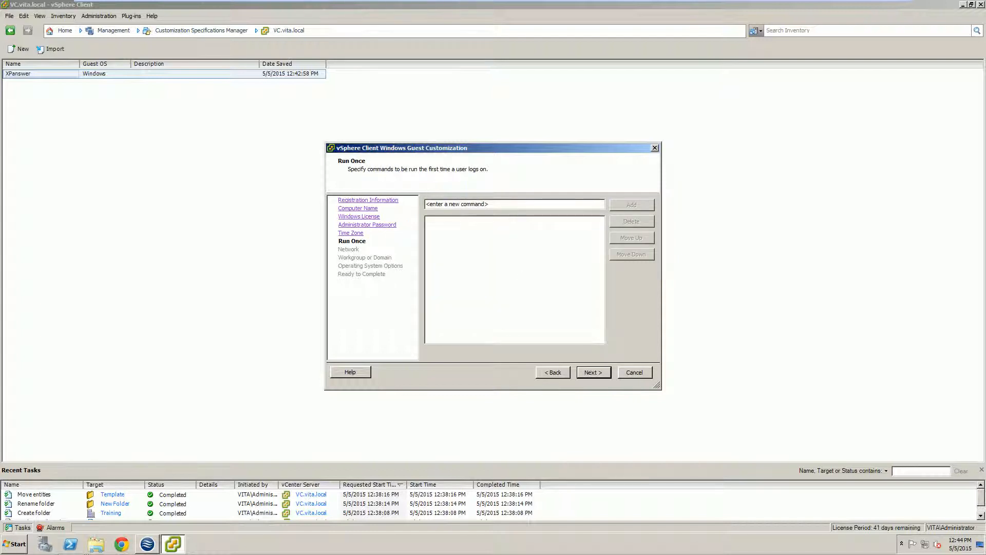
{"action": "left_click", "coordinate": [494, 203]}
{"action": "type", "text": "Test"}
{"action": "left_click", "coordinate": [632, 204]}
- Keep Generate New SID checked and save the finished XPanswer specification
{"action": "left_click", "coordinate": [591, 372]}
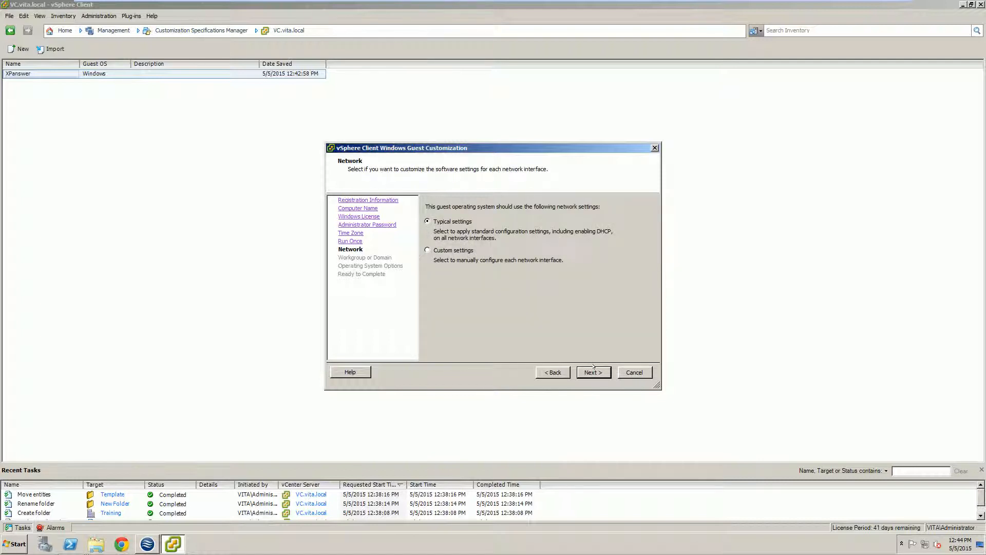
{"action": "left_click", "coordinate": [593, 371]}
{"action": "left_click", "coordinate": [594, 367]}
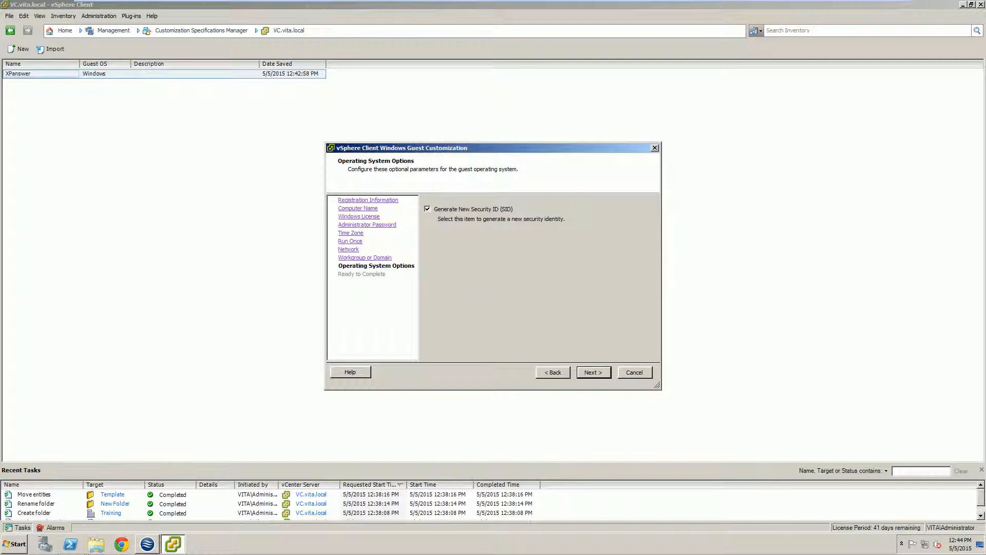
{"action": "left_click", "coordinate": [588, 369]}
{"action": "left_click", "coordinate": [590, 372]}
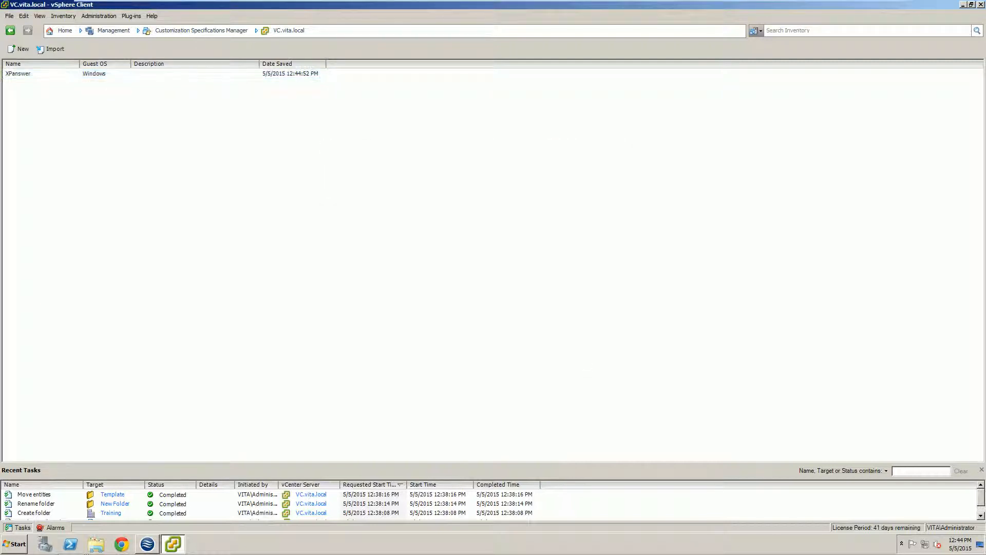
{"action": "left_click", "coordinate": [27, 72]}
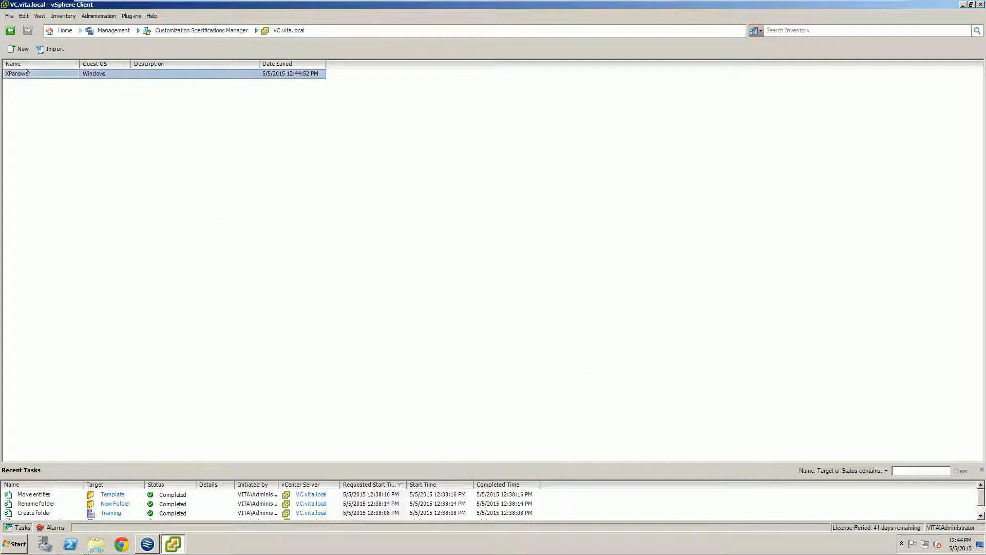
- From VMs and Templates, deploy XPProC as a new VM named XPproA in the Labs folder
{"action": "left_click", "coordinate": [63, 30]}
{"action": "left_click", "coordinate": [132, 69]}
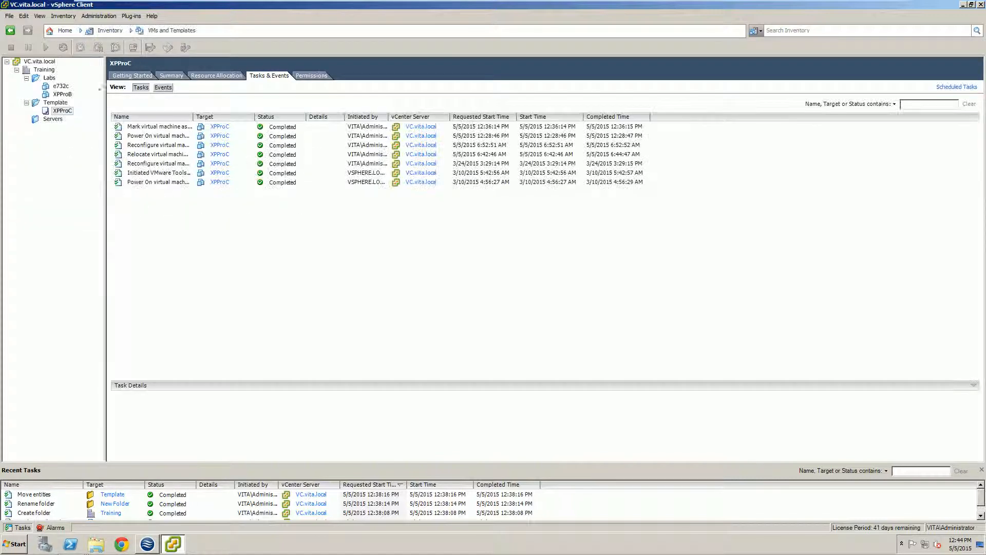
{"action": "right_click", "coordinate": [59, 109]}
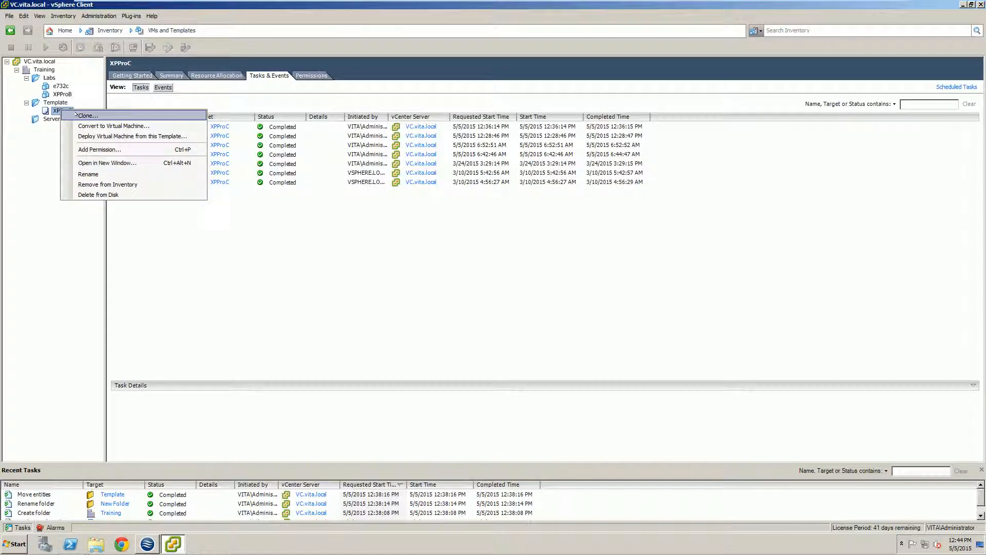
{"action": "left_click", "coordinate": [92, 135]}
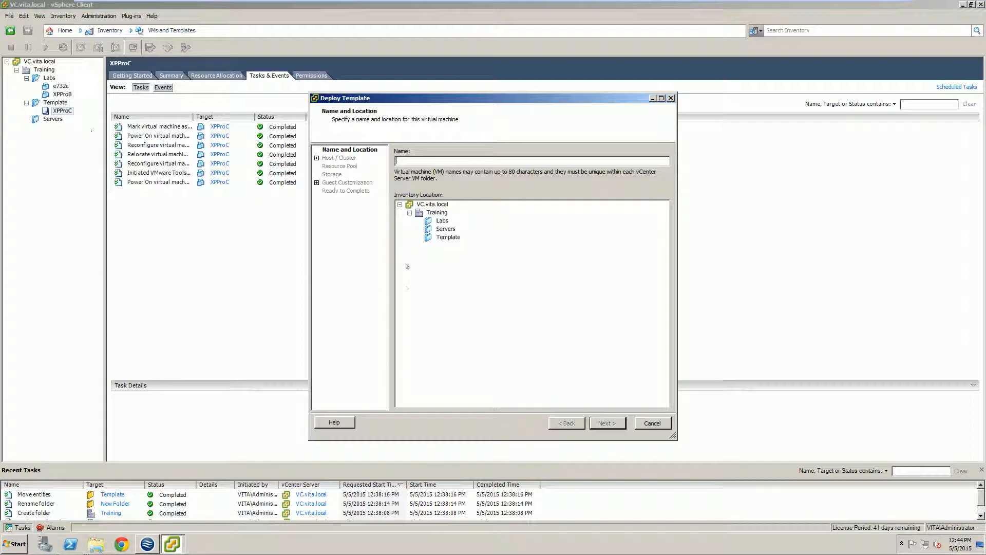
{"action": "left_click", "coordinate": [434, 219]}
{"action": "left_click", "coordinate": [414, 161]}
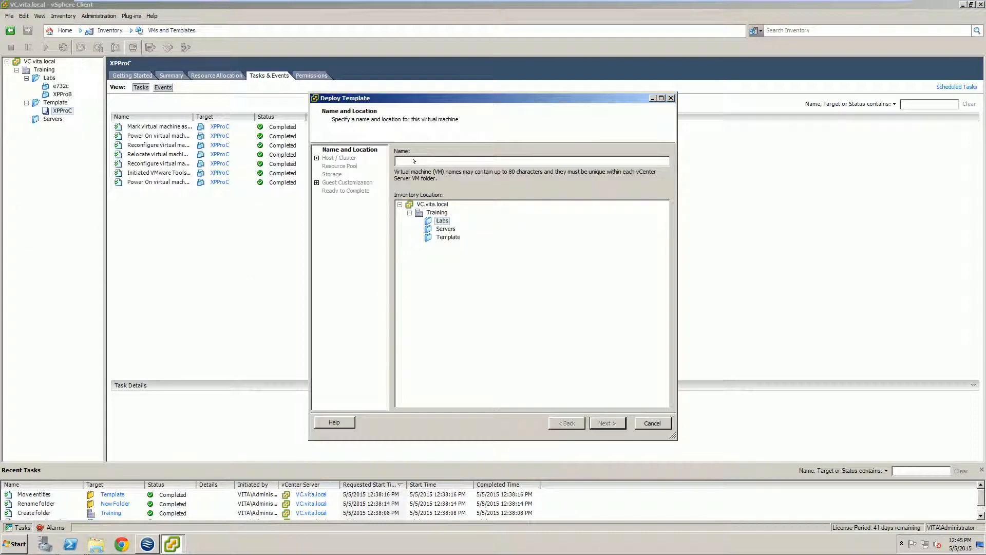
{"action": "type", "text": "XPproA"}
{"action": "left_click", "coordinate": [608, 423]}
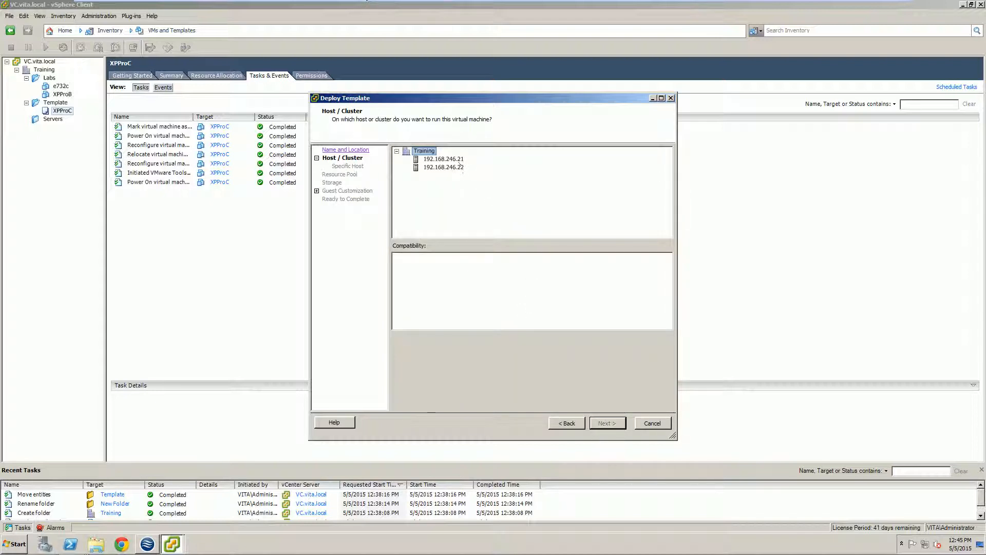
- Place the new VM on the chosen host and iScsi2 datastore, then start the deployment
{"action": "left_click", "coordinate": [461, 168]}
{"action": "left_click", "coordinate": [608, 423]}
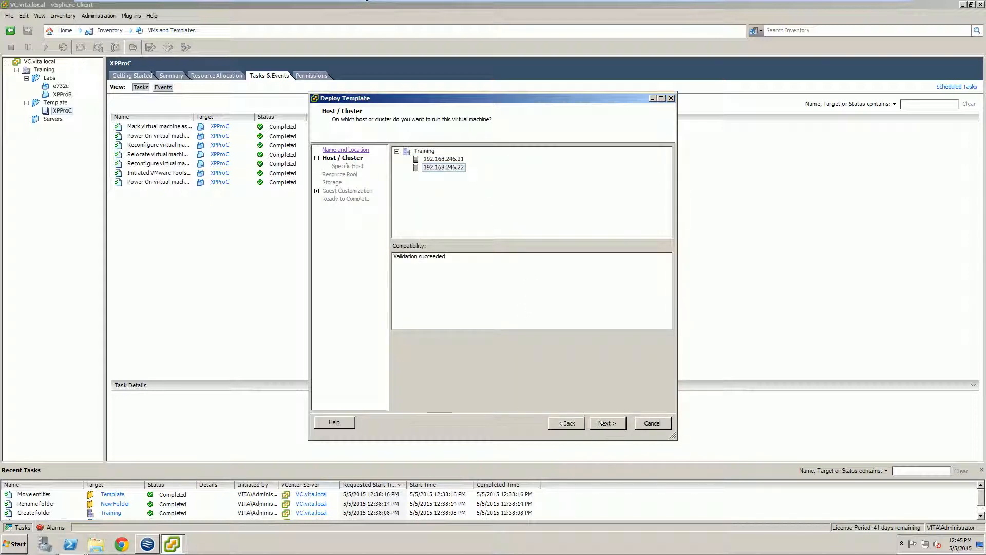
{"action": "left_click", "coordinate": [419, 229]}
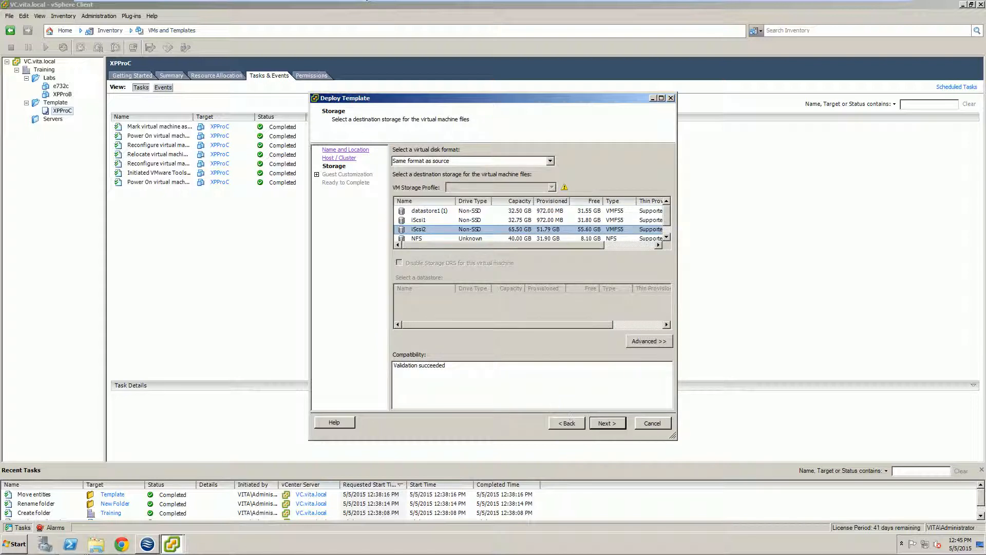
{"action": "left_click", "coordinate": [607, 423]}
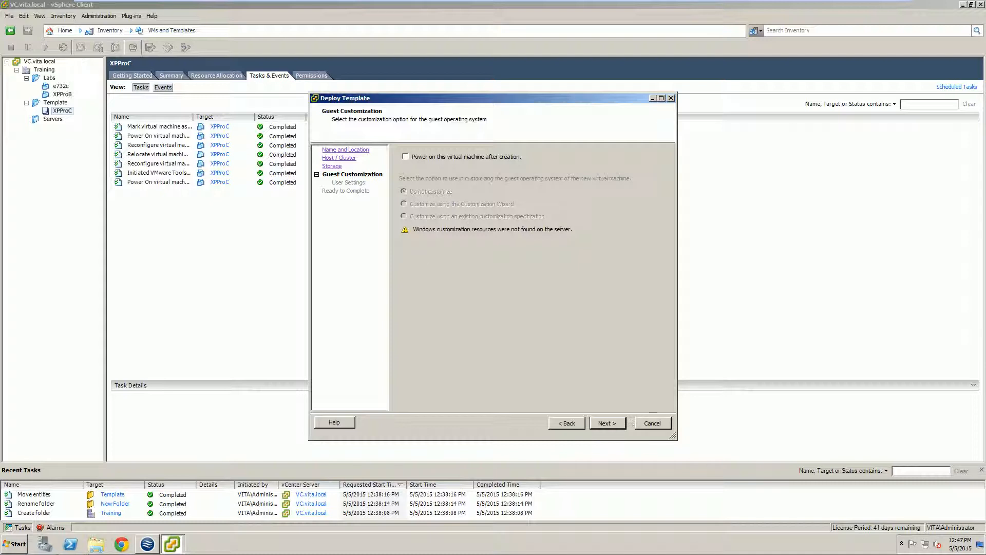
{"action": "left_click", "coordinate": [608, 422]}
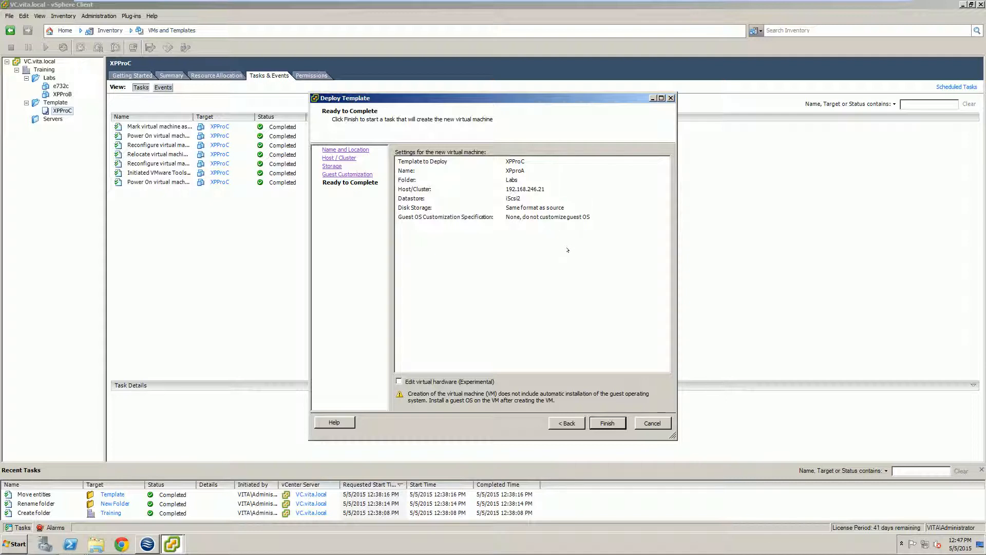
{"action": "left_click", "coordinate": [607, 423]}
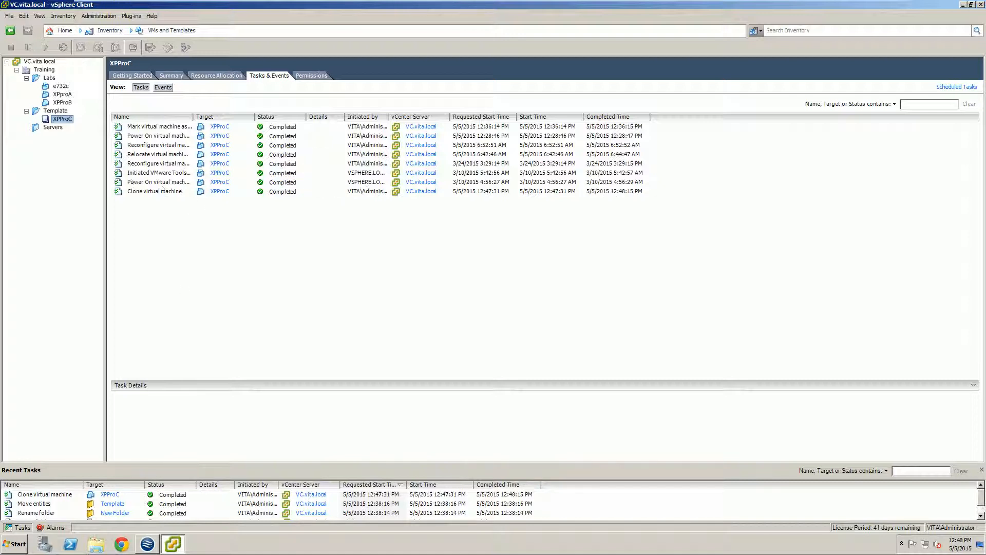
- Power on XPproA, open its console, and close the guest's System Properties window
{"action": "left_click", "coordinate": [61, 94]}
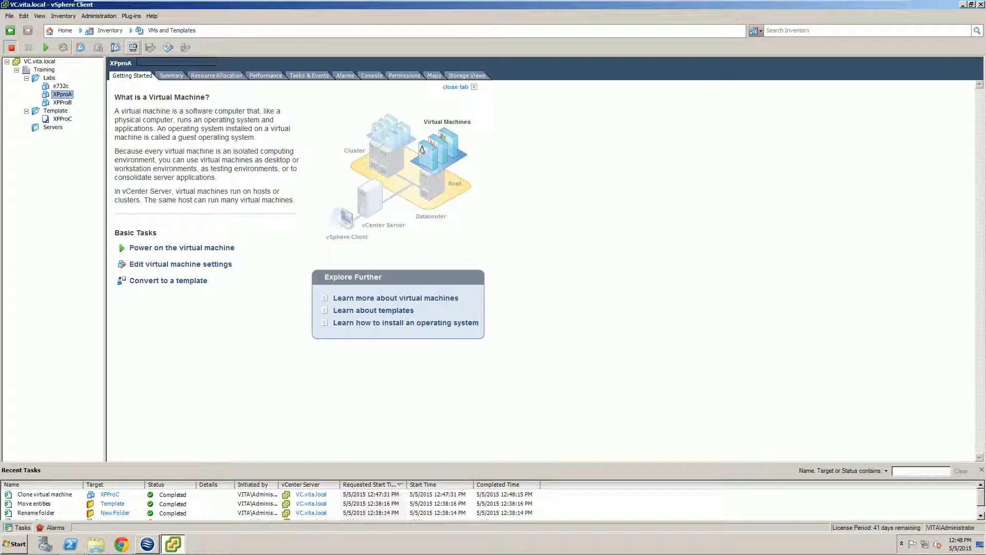
{"action": "left_click", "coordinate": [46, 46]}
{"action": "left_click", "coordinate": [133, 47]}
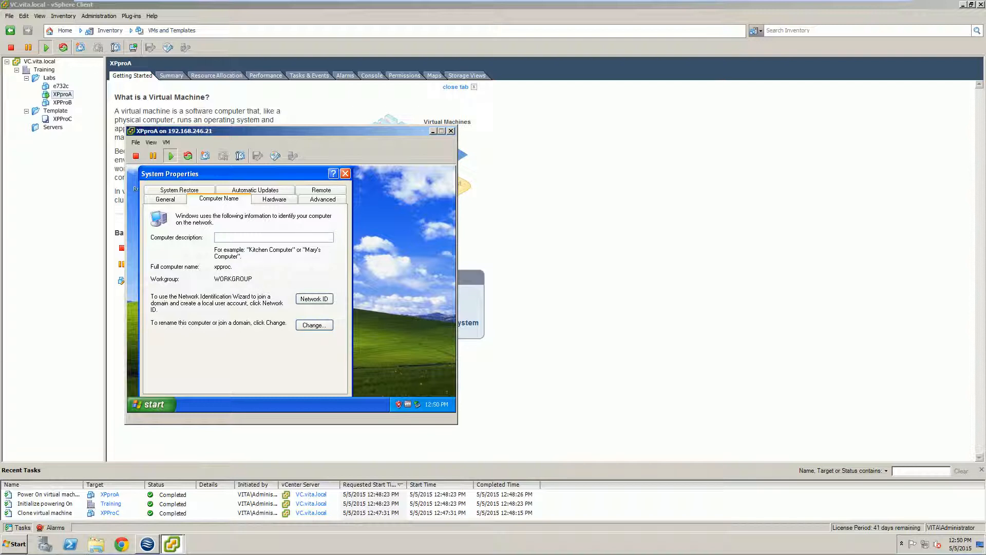
{"action": "left_click", "coordinate": [346, 173]}
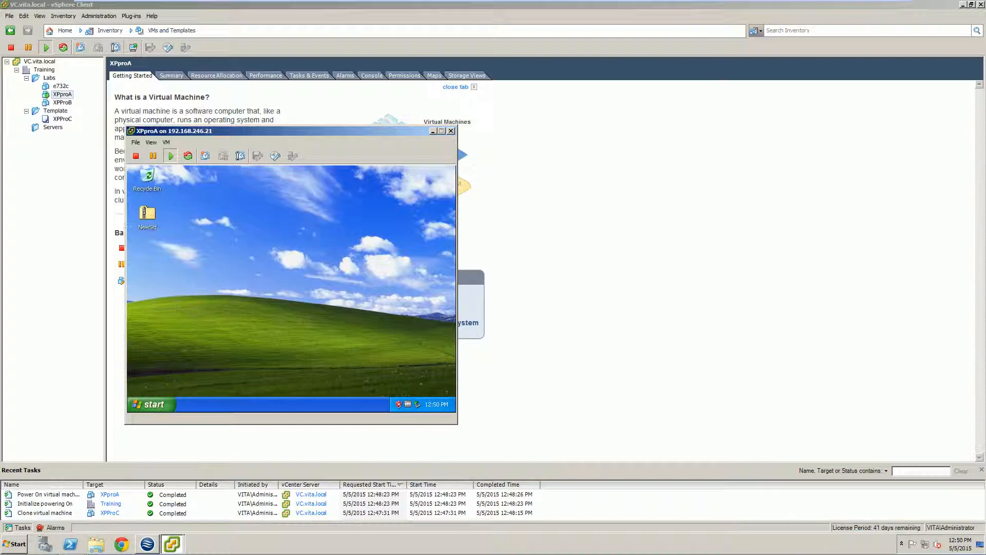
- Launch newsid from NewSid.zip, accept the license, and choose a random SID
{"action": "left_click", "coordinate": [199, 304]}
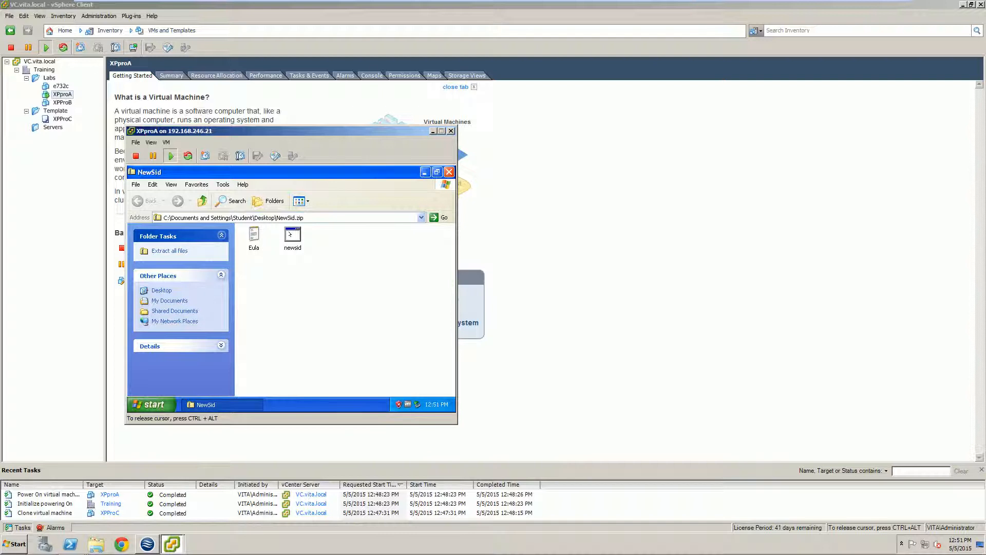
{"action": "double_click", "coordinate": [290, 233]}
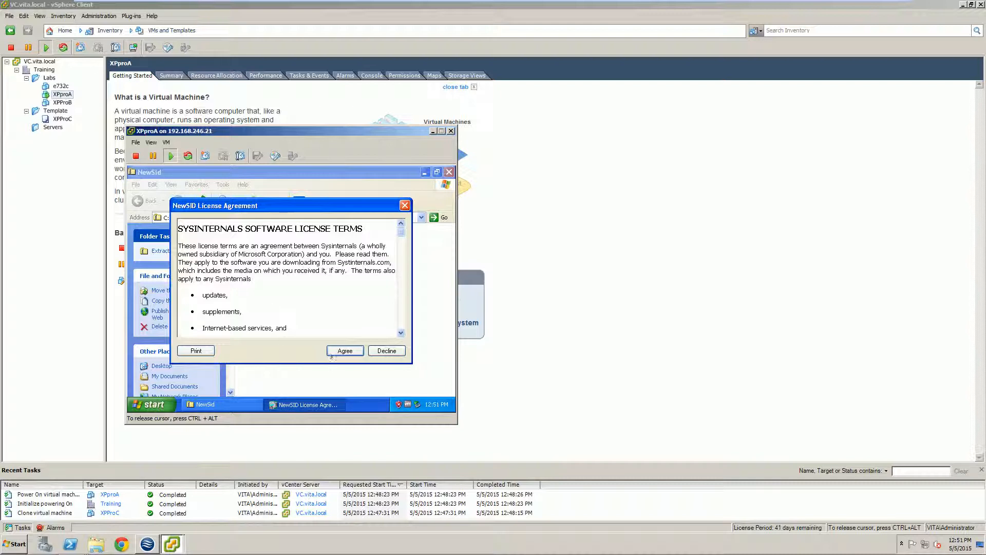
{"action": "left_click", "coordinate": [333, 353]}
{"action": "left_click", "coordinate": [345, 358]}
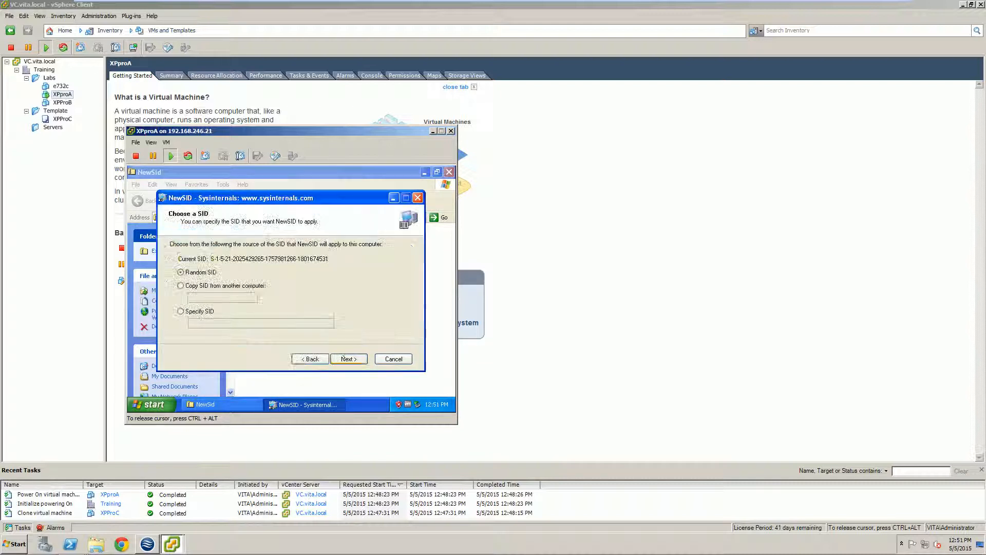
{"action": "left_click", "coordinate": [343, 358]}
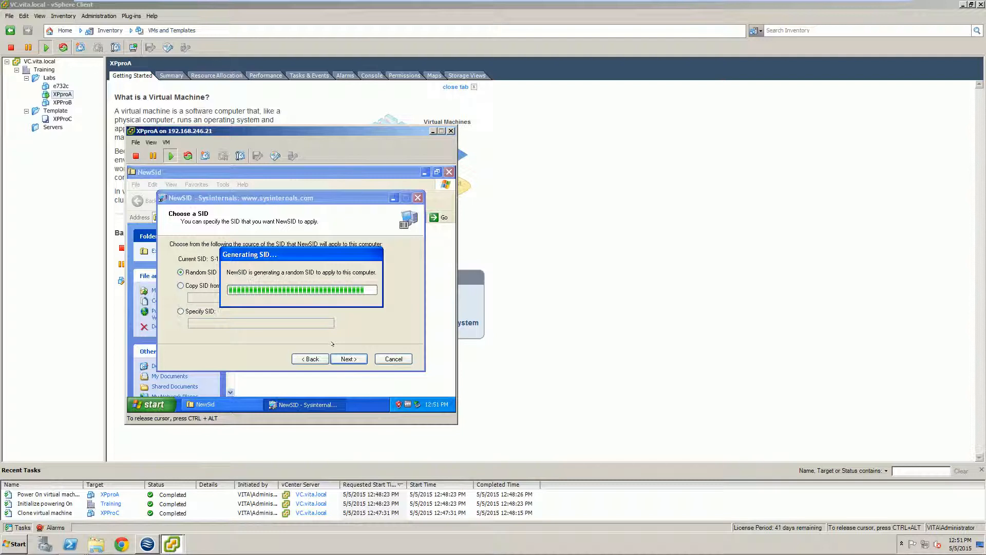
- Also rename the computer to XPproA and apply the new SID
{"action": "left_click", "coordinate": [210, 270]}
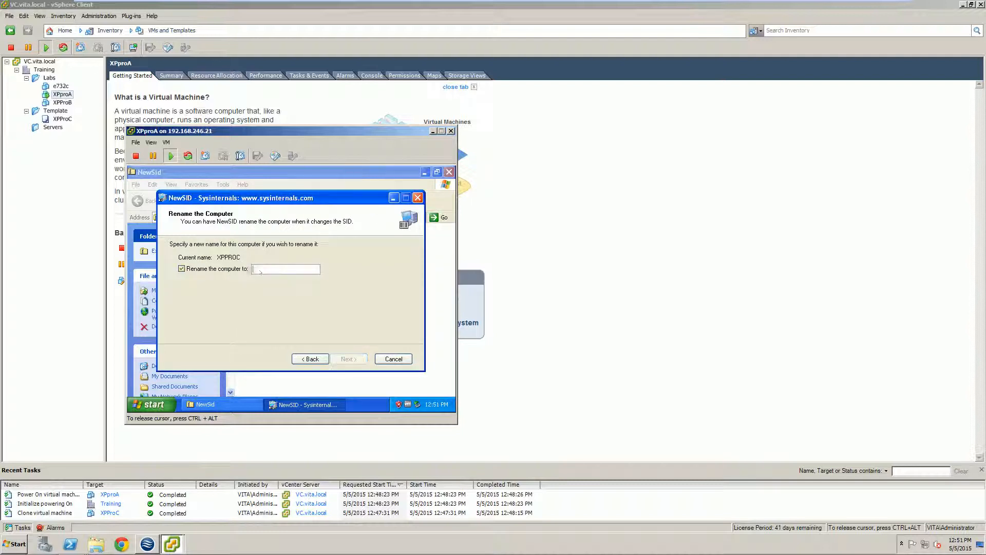
{"action": "type", "text": "XPproA"}
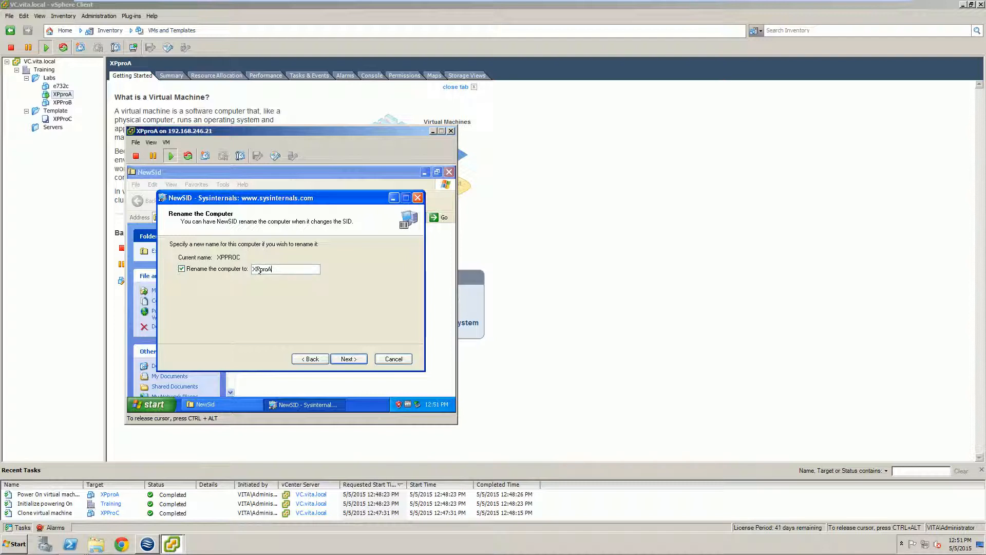
{"action": "left_click", "coordinate": [354, 359]}
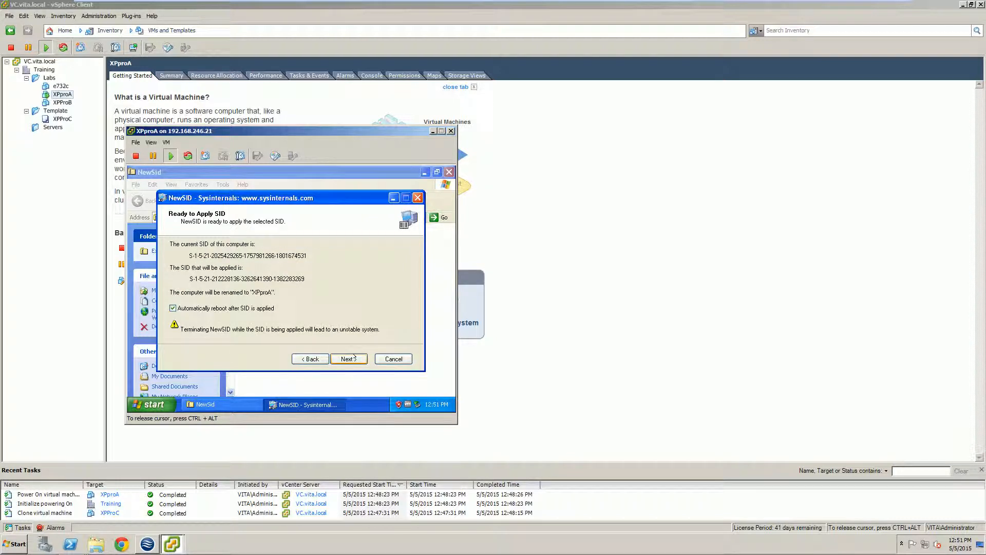
{"action": "left_click", "coordinate": [354, 359]}
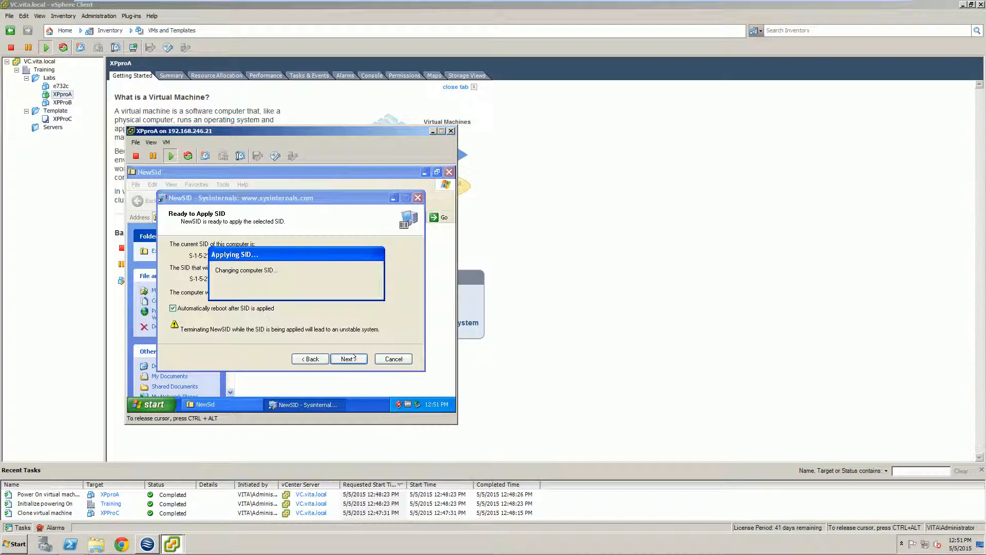